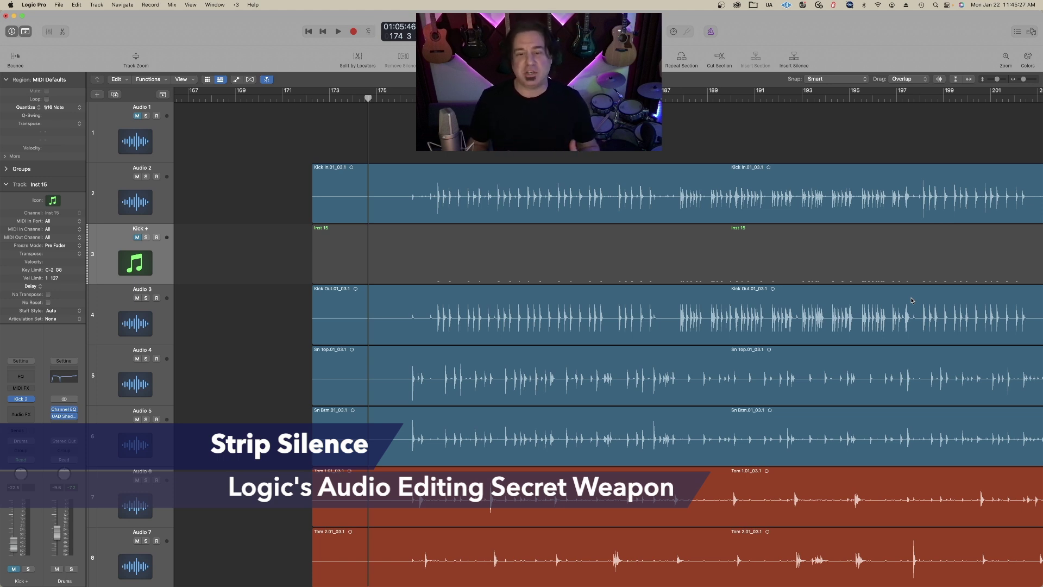
# Play back the drum tracks to listen, then stop
pyautogui.hscroll(1, 912, 301)
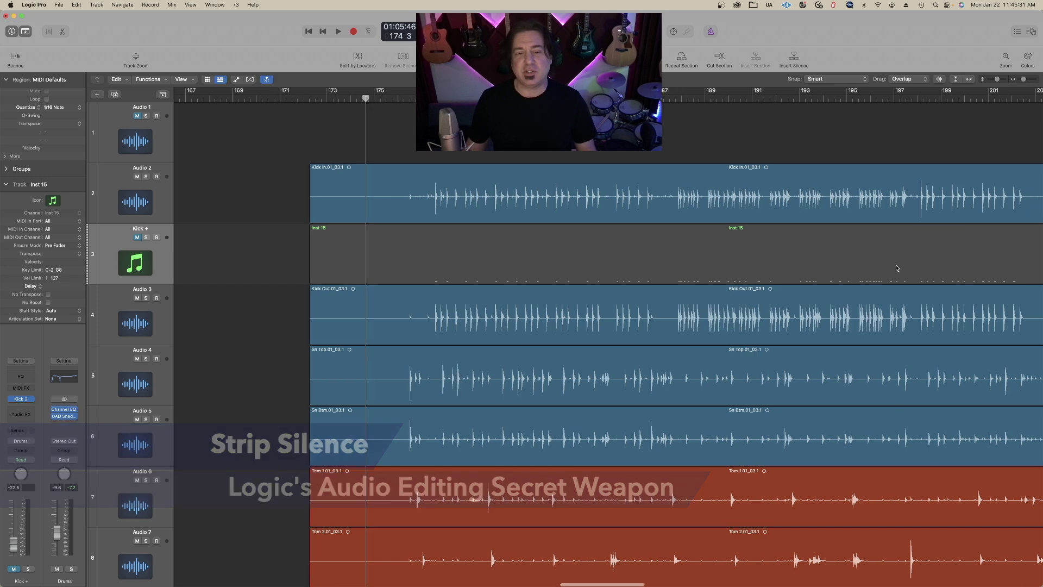
pyautogui.press('space')
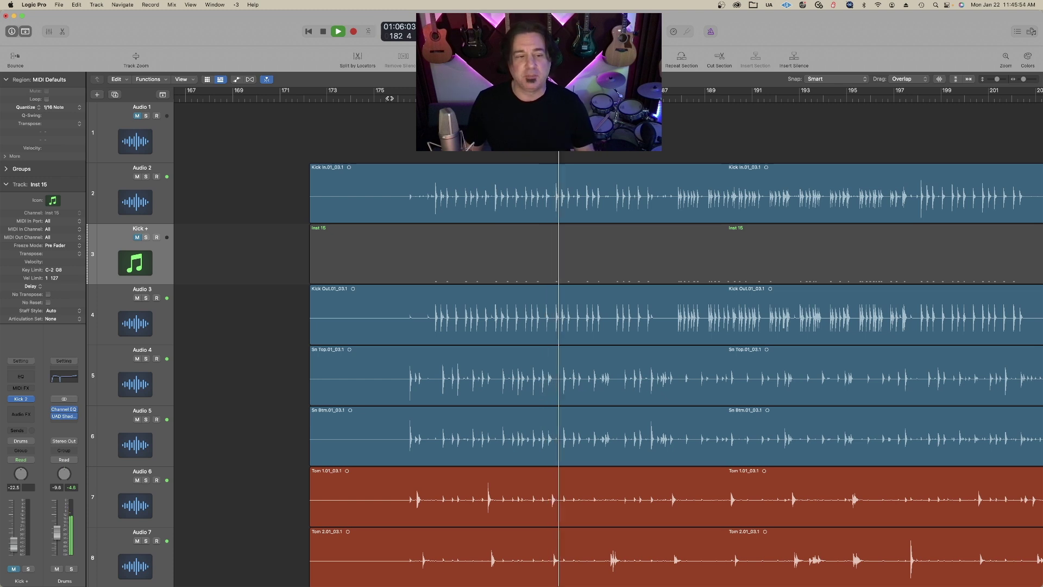
pyautogui.press('space')
# Select the Audio 2 kick track with its 79 Kick In regions and replay the drums, ending at bar 175
pyautogui.click(159, 197)
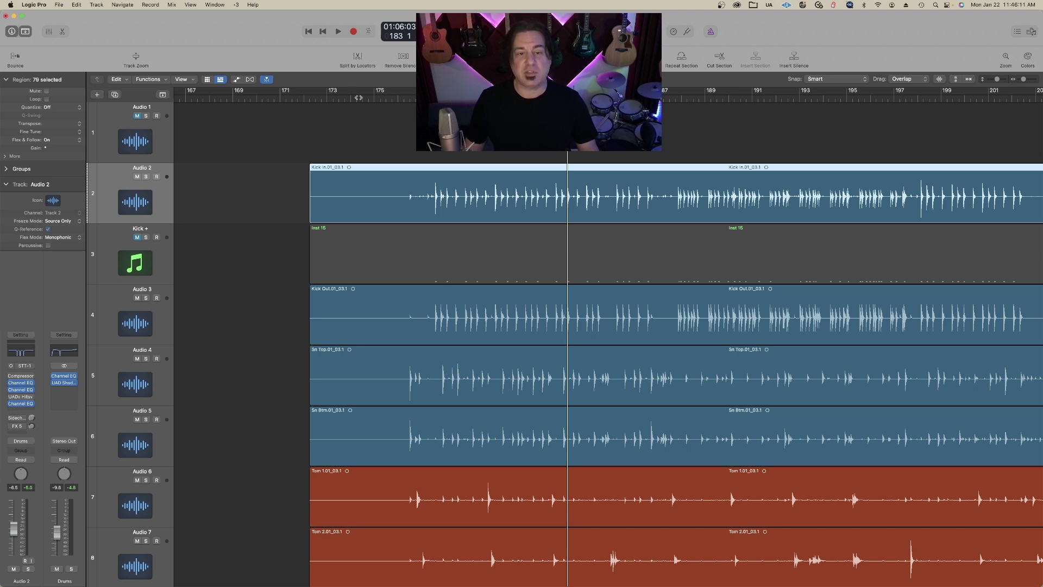
pyautogui.press(',')
pyautogui.press(',')
pyautogui.press(',')
pyautogui.press(',')
pyautogui.press(',')
pyautogui.press(',')
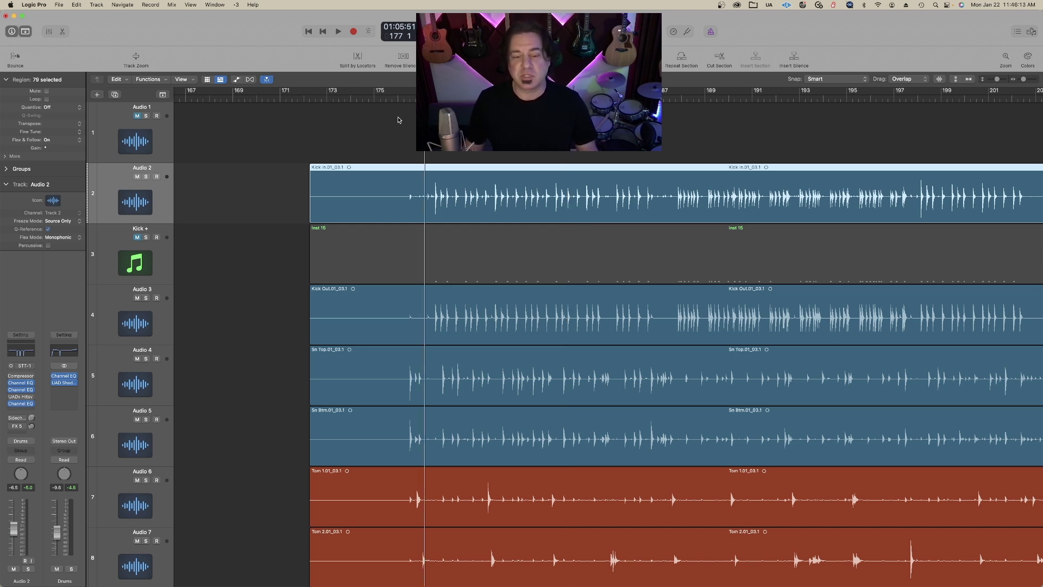
pyautogui.press('space')
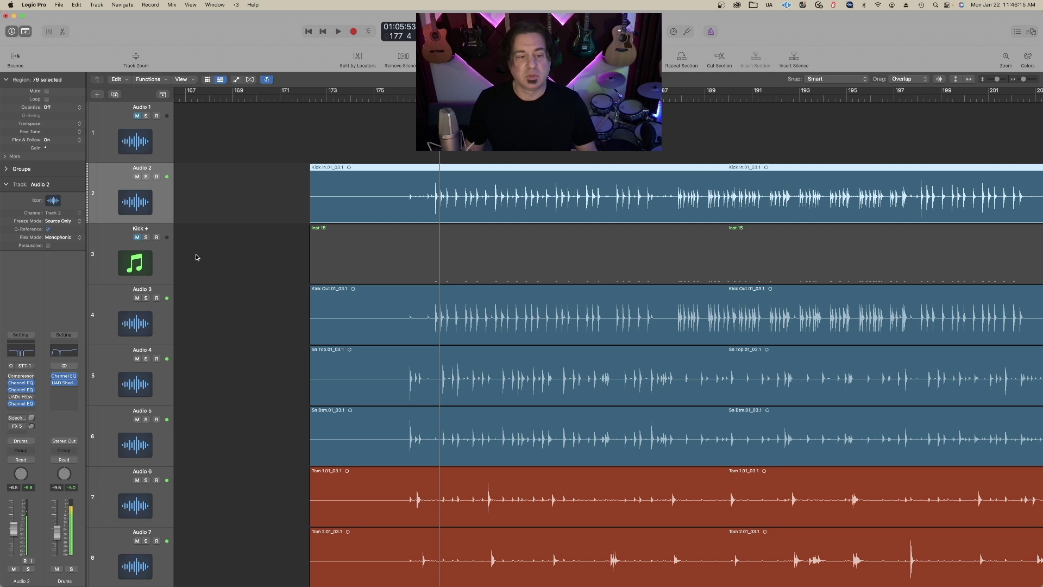
pyautogui.press(',')
pyautogui.press(',')
pyautogui.press('space')
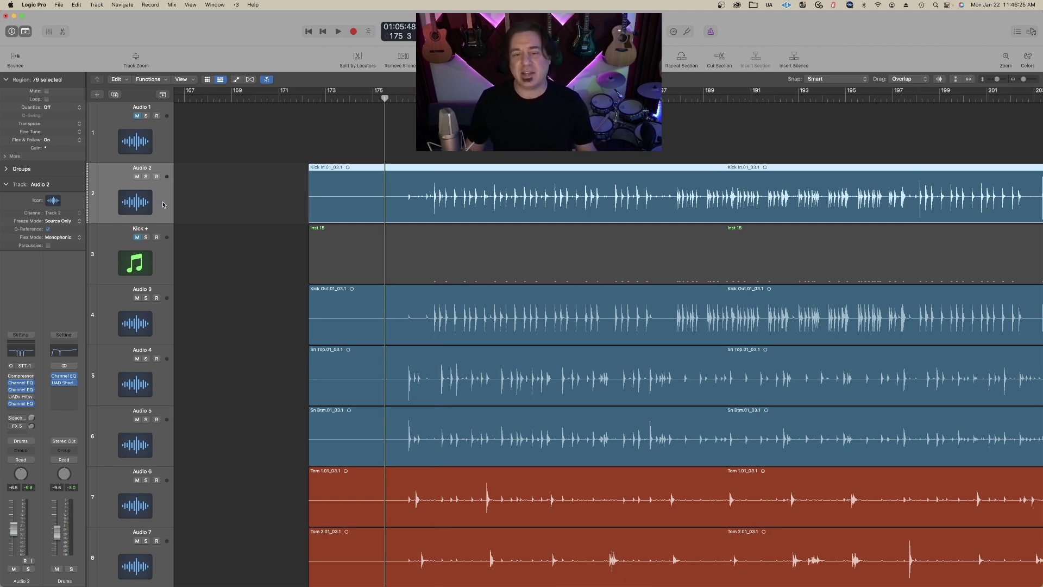
# Solo the Audio 2 kick track and play it back alone
pyautogui.click(146, 177)
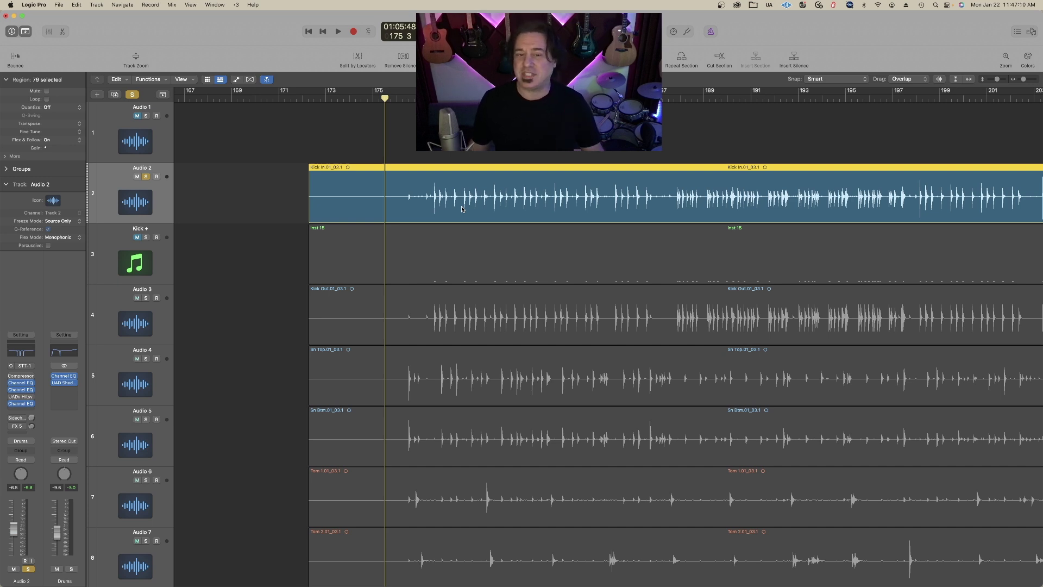
pyautogui.press('space')
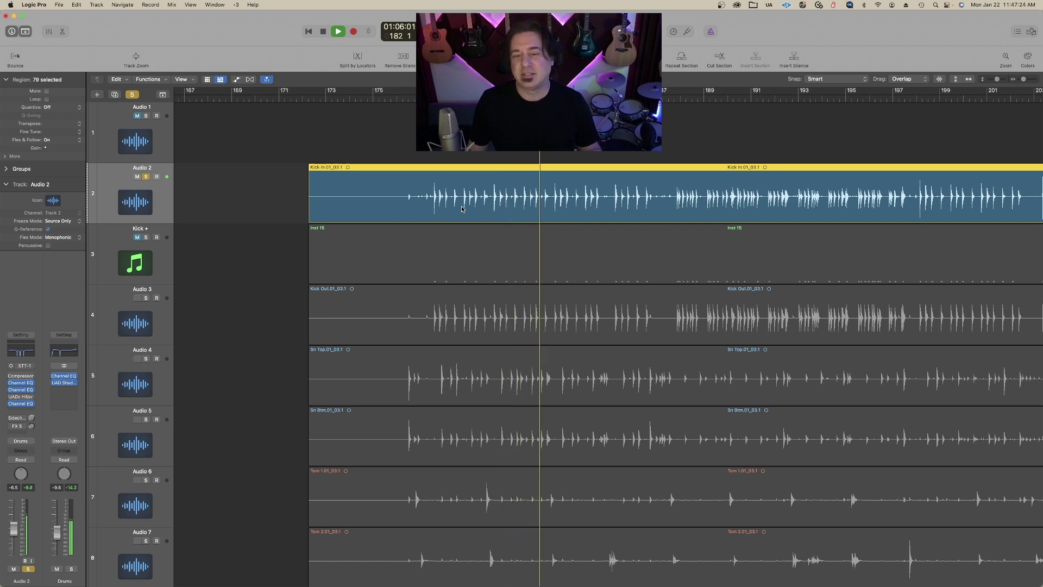
pyautogui.press('space')
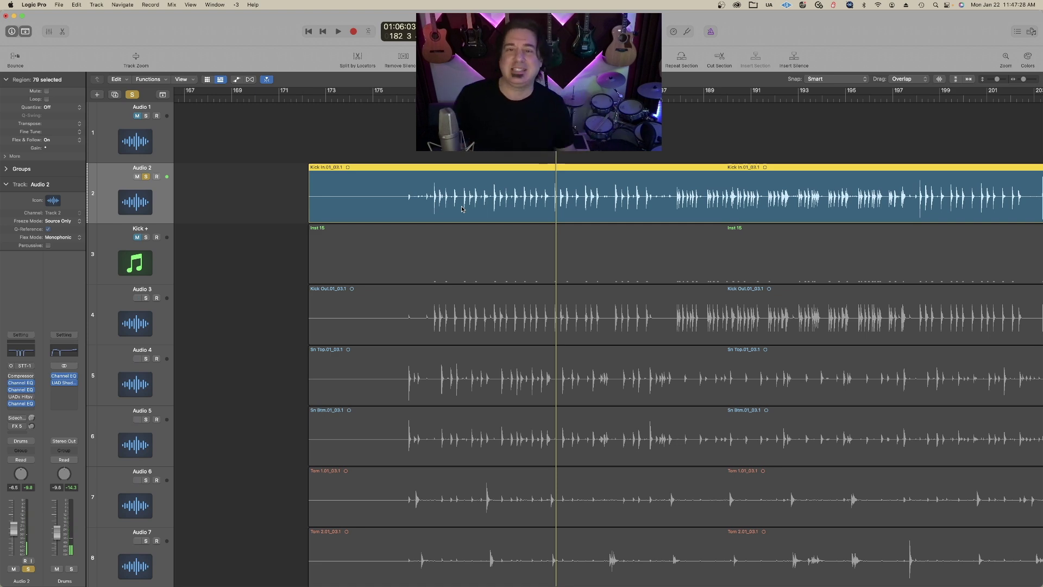
# Zoom in on bars 174–181 and cut the Kick In region at several individual hits
pyautogui.hscroll(-2, 461, 206)
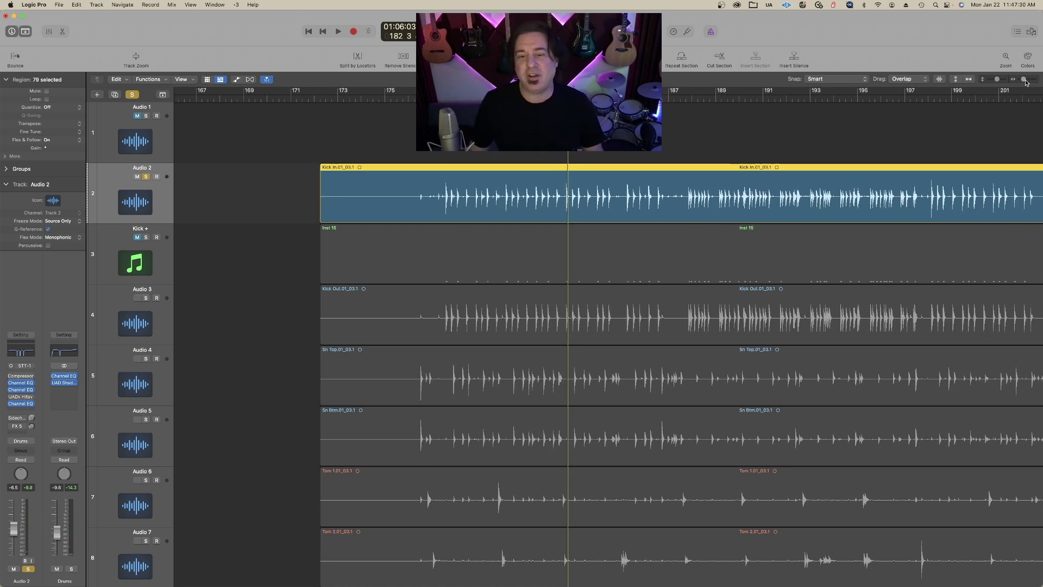
pyautogui.moveTo(1025, 80); pyautogui.dragTo(1028, 80)
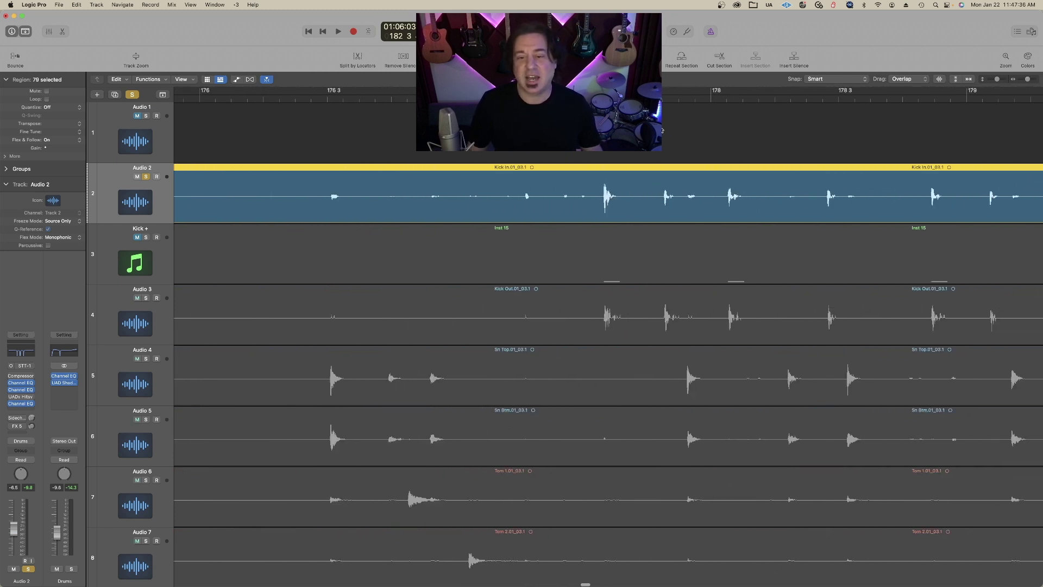
pyautogui.moveTo(607, 213); pyautogui.dragTo(625, 214)
pyautogui.moveTo(665, 212); pyautogui.dragTo(729, 211)
pyautogui.moveTo(751, 210); pyautogui.dragTo(751, 210)
pyautogui.moveTo(829, 208); pyautogui.dragTo(844, 208)
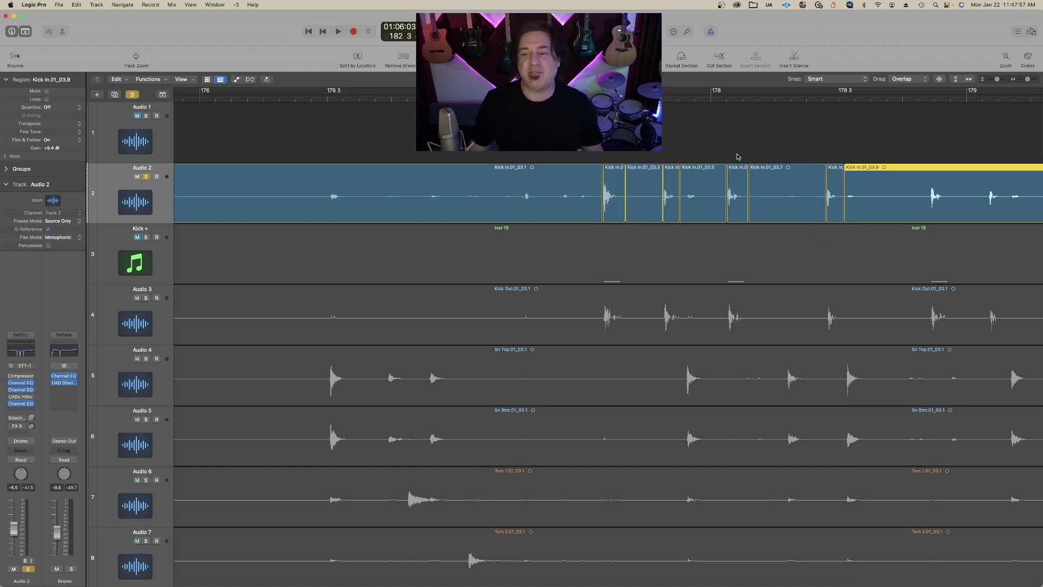
# Join the cut kick regions, then undo to restore the whole region
pyautogui.hotkey('shift', 'Left')
pyautogui.hotkey('shift', 'Left')
pyautogui.hotkey('shift', 'Left')
pyautogui.hotkey('shift', 'Left')
pyautogui.hotkey('shift', 'Left')
pyautogui.hotkey('shift', 'Left')
pyautogui.hotkey('shift', 'Left')
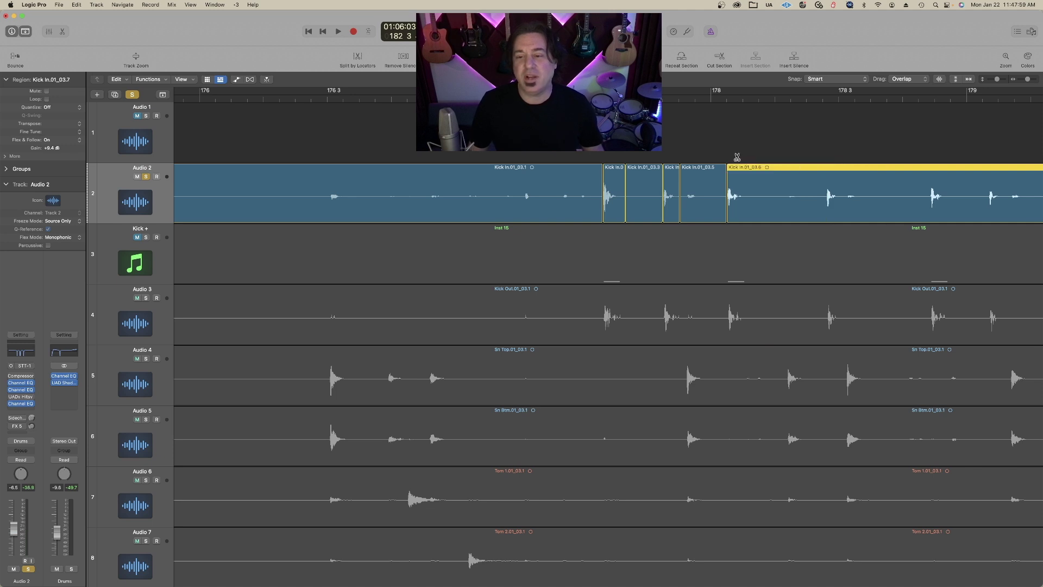
pyautogui.press('super+j')
pyautogui.press('super+z')
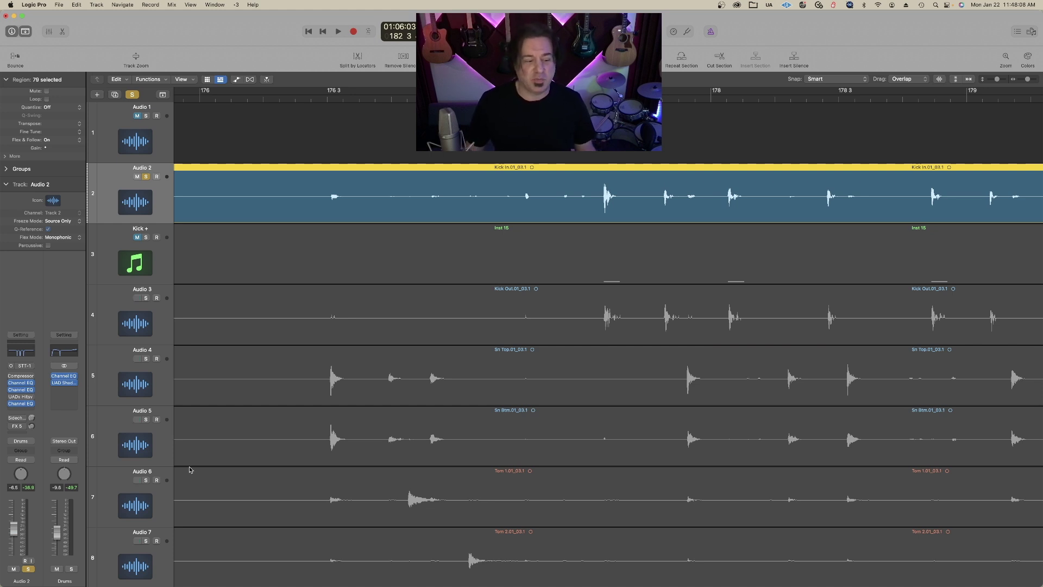
# Search the key command assignments for 'silence' and select Remove Silence from Audio Region
pyautogui.click(33, 4)
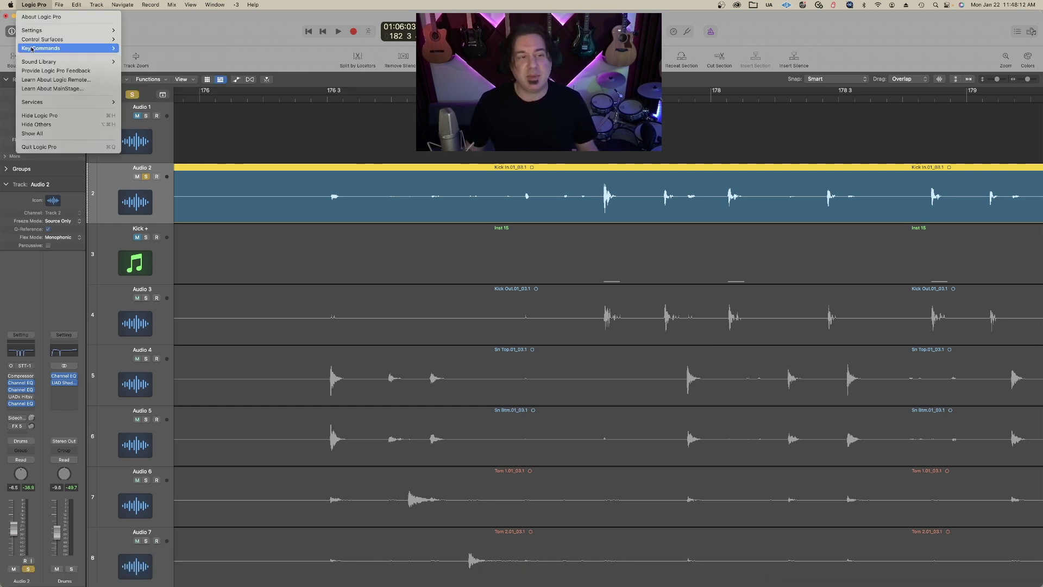
pyautogui.moveTo(32, 50)
pyautogui.click(169, 59)
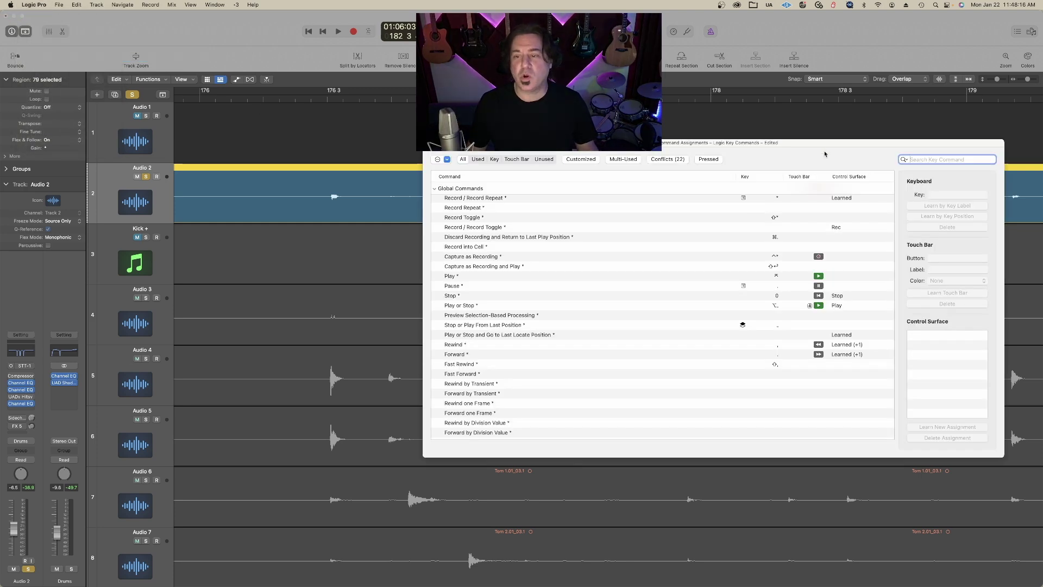
pyautogui.moveTo(707, 168); pyautogui.dragTo(580, 164)
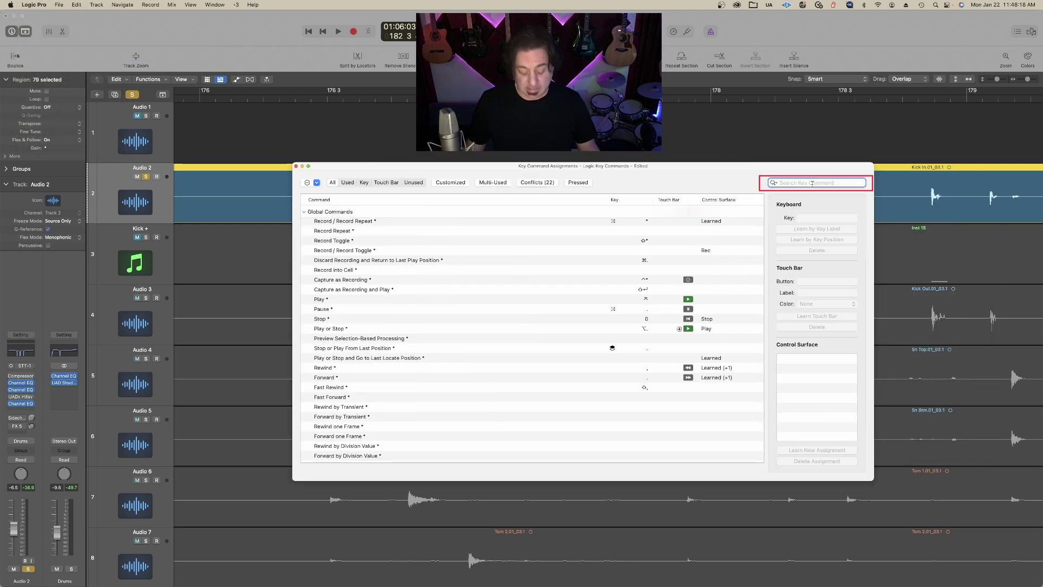
pyautogui.write('silence')
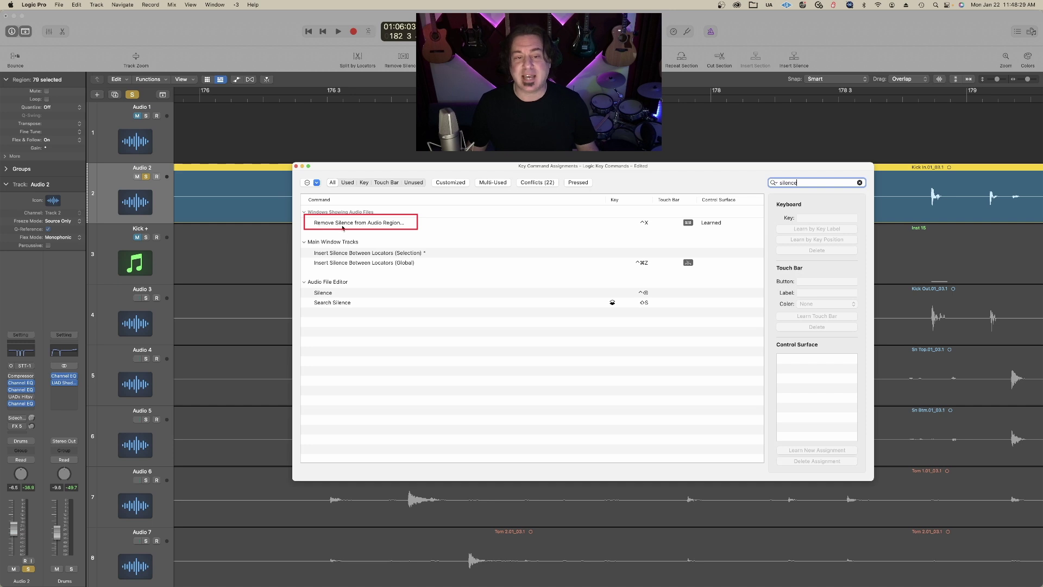
pyautogui.moveTo(402, 227)
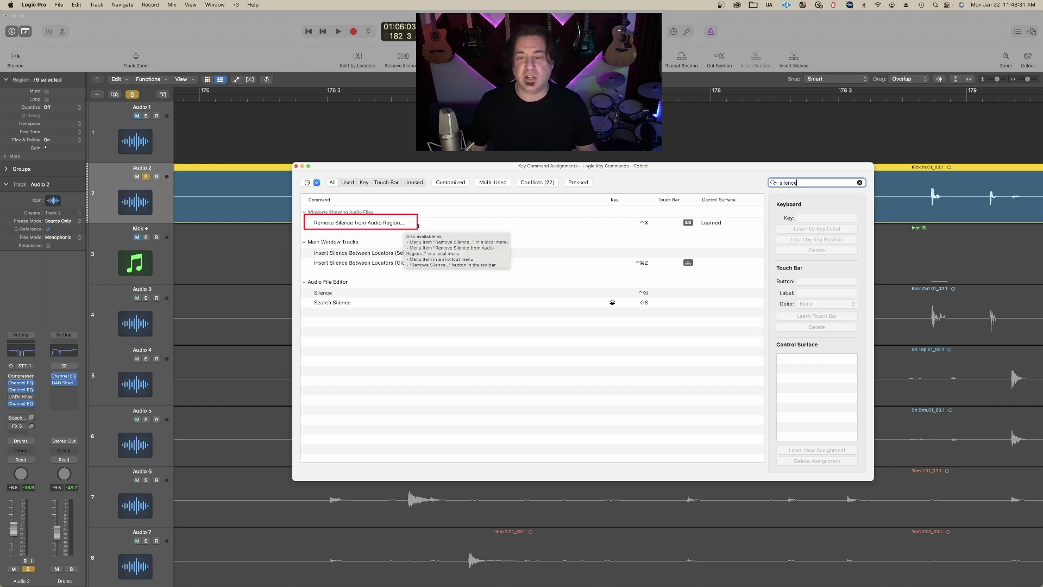
pyautogui.click(419, 223)
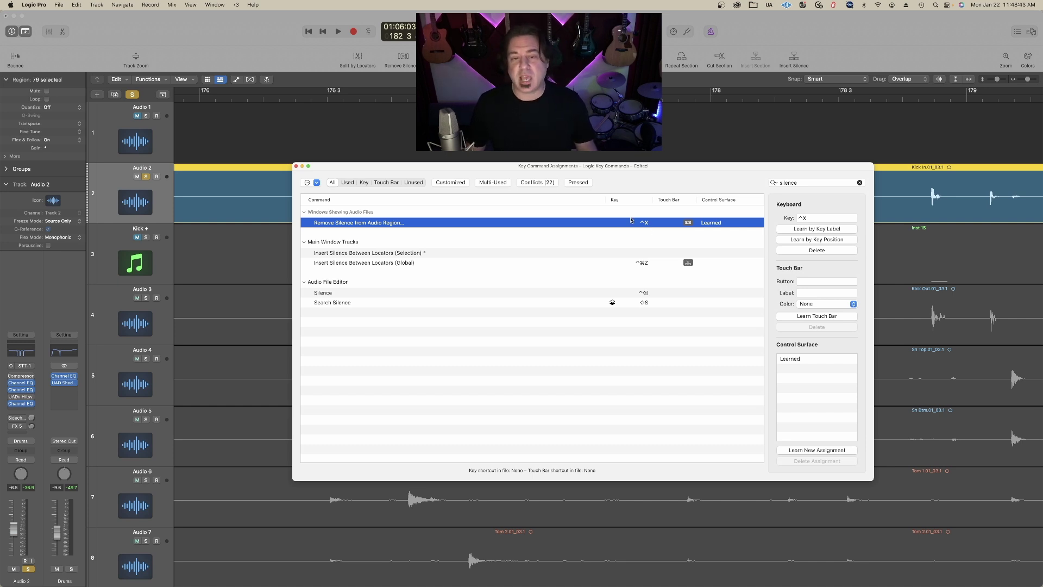
# Close the key commands window and show the kick region's Split options
pyautogui.press('super+w')
pyautogui.rightClick(336, 179)
pyautogui.moveTo(366, 297)
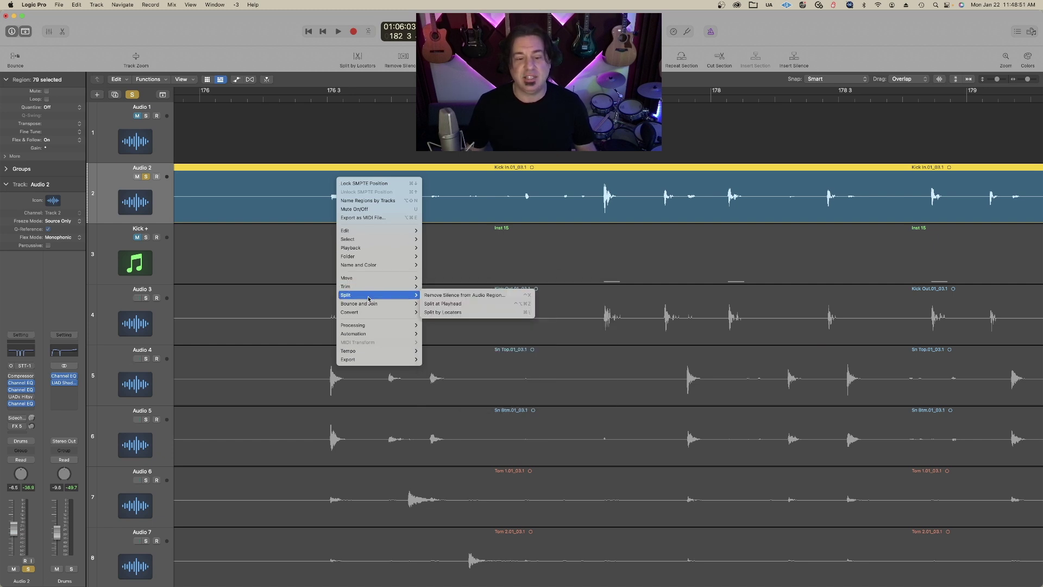
# Zoom out to show the full Kick In.01_03.1 region and select it
pyautogui.click(459, 297)
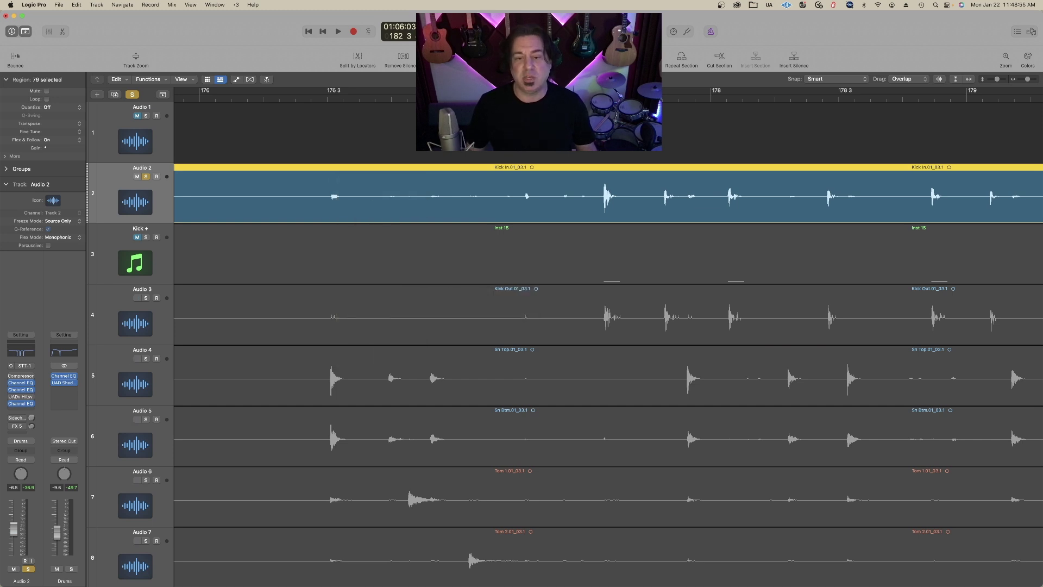
pyautogui.rightClick(326, 183)
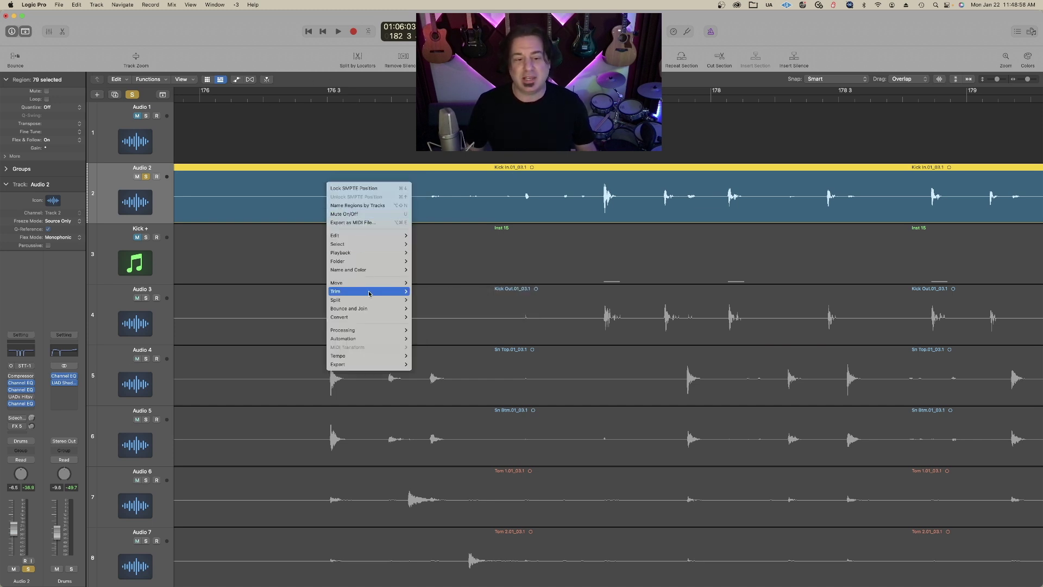
pyautogui.moveTo(368, 302)
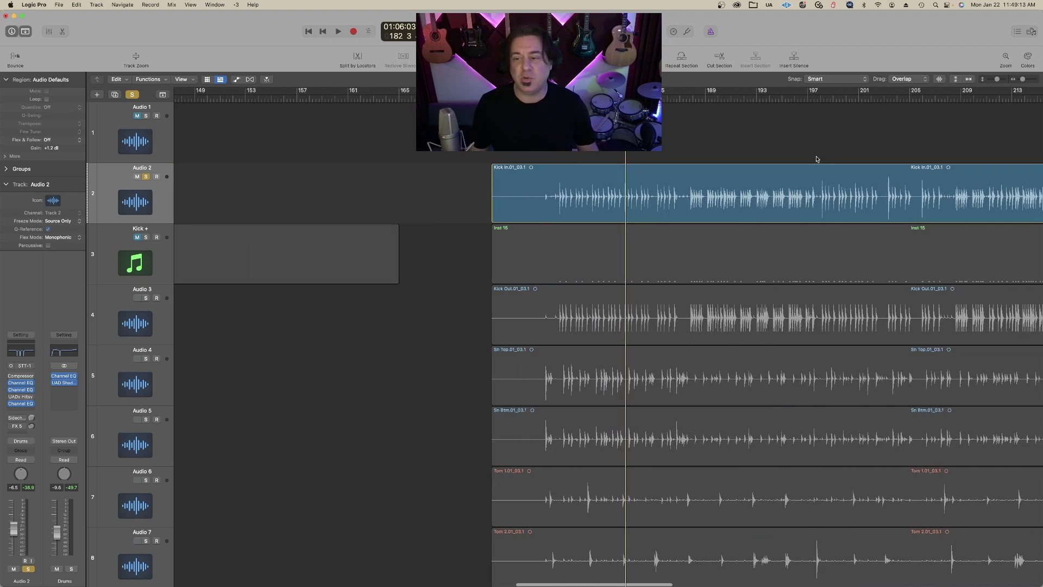
pyautogui.hscroll(10, 817, 160)
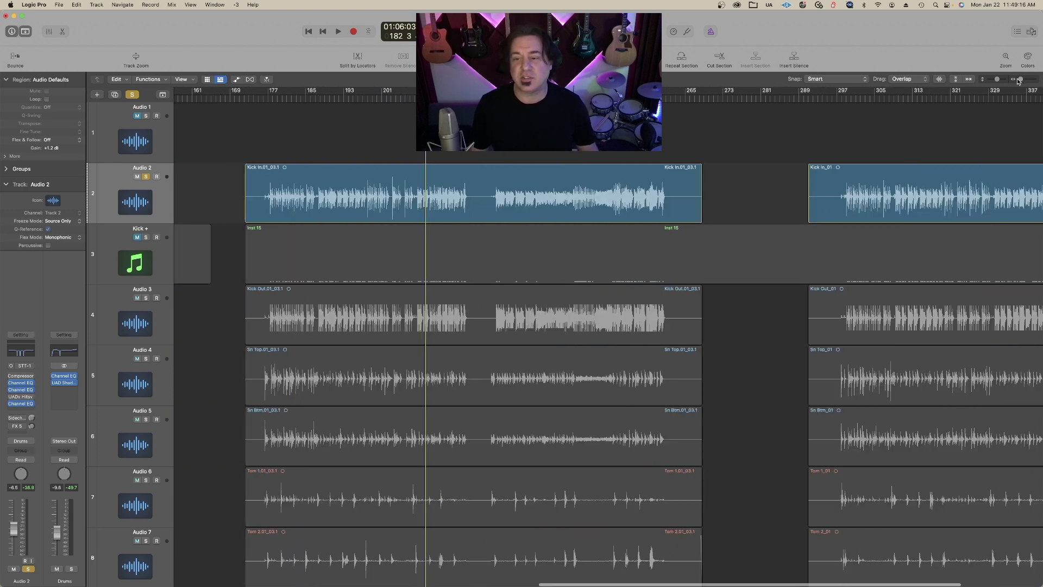
pyautogui.moveTo(1018, 82); pyautogui.dragTo(1022, 79)
pyautogui.click(524, 201)
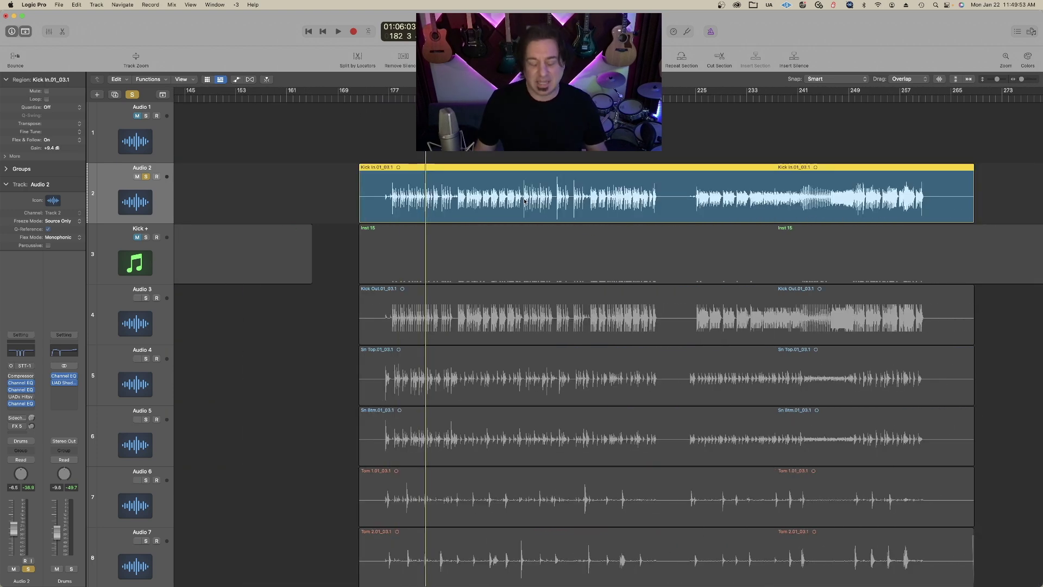
# Open Remove Silence for the kick region and keep the threshold at -28 dB, previewing 345 regions
pyautogui.hotkey('ctrl', 'x')
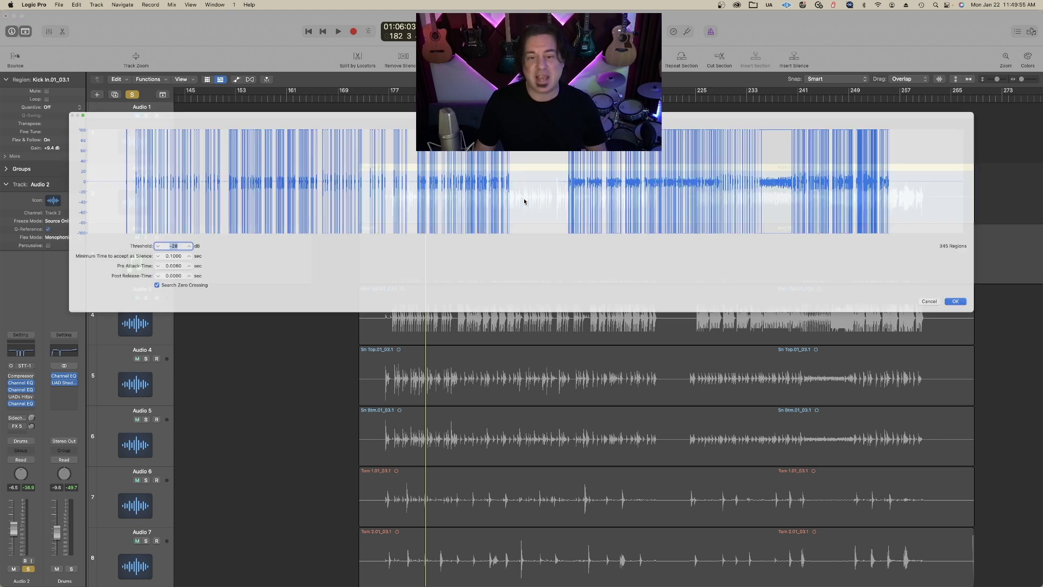
pyautogui.moveTo(546, 109); pyautogui.dragTo(545, 241)
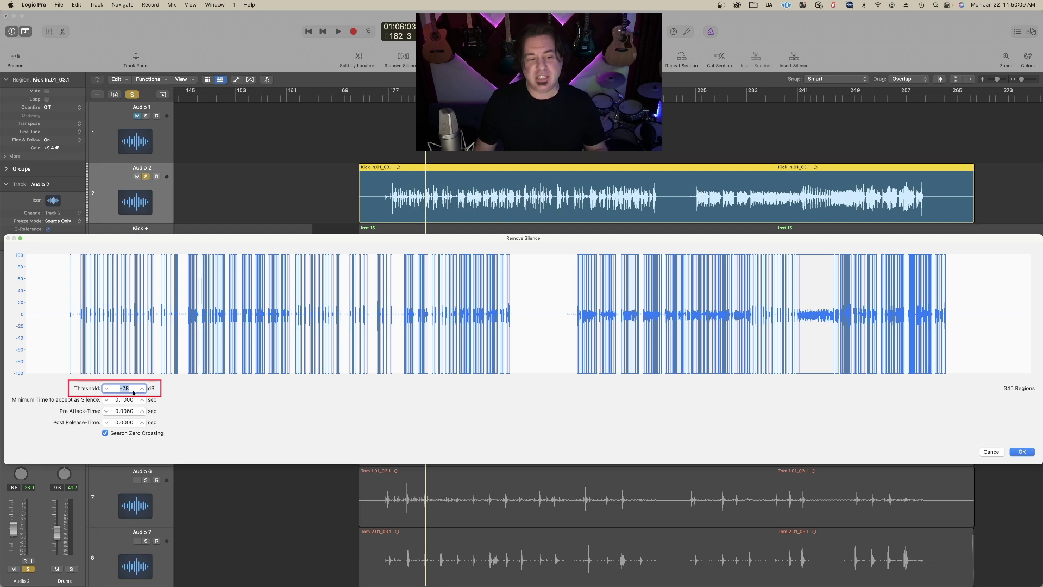
pyautogui.moveTo(122, 390); pyautogui.dragTo(146, 395)
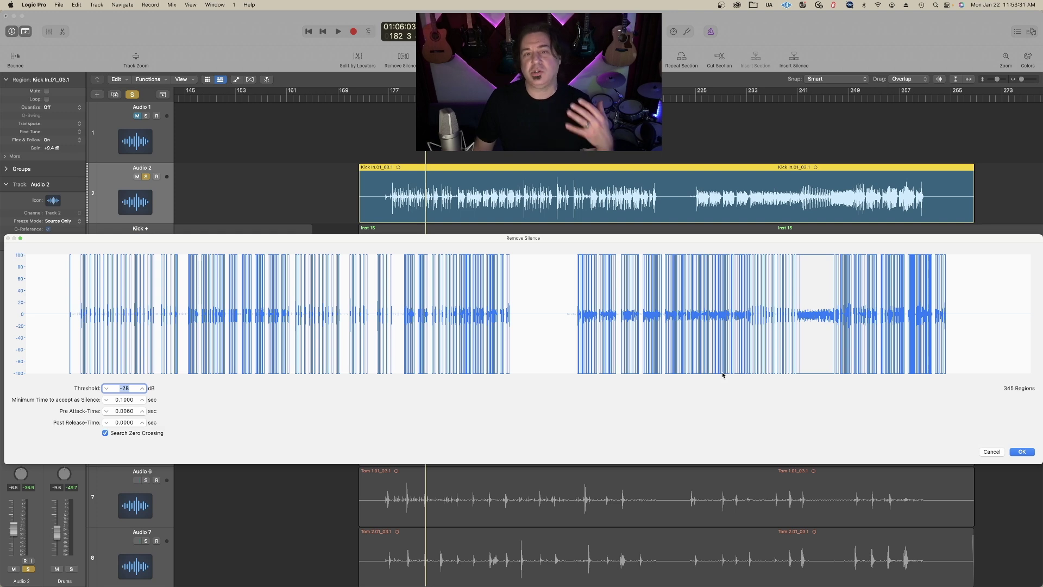
# Apply the -28 dB silence split and audition the kick hits from around bar 176
pyautogui.click(1022, 452)
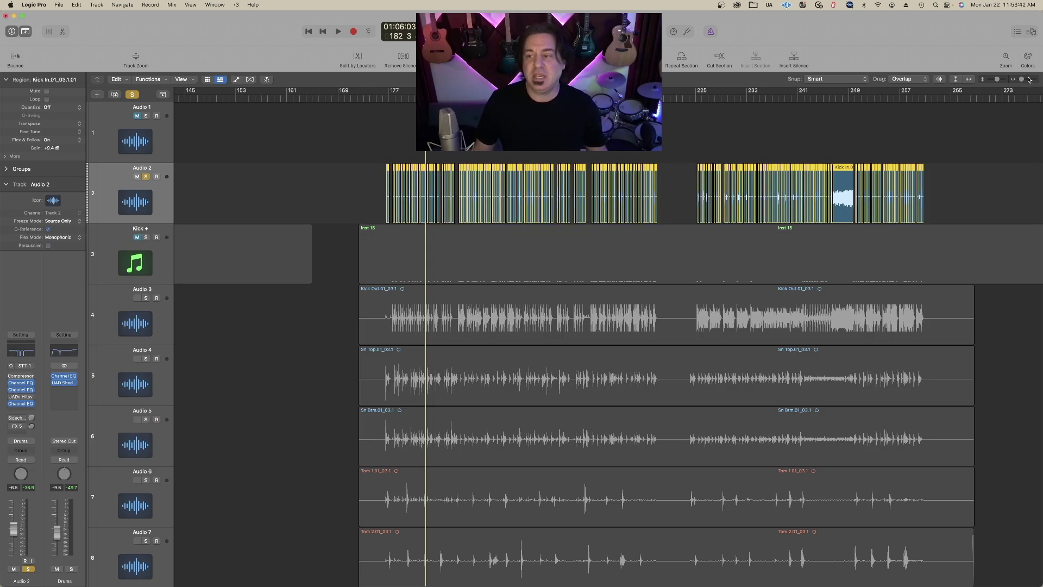
pyautogui.moveTo(1021, 81); pyautogui.dragTo(1030, 80)
pyautogui.click(266, 80)
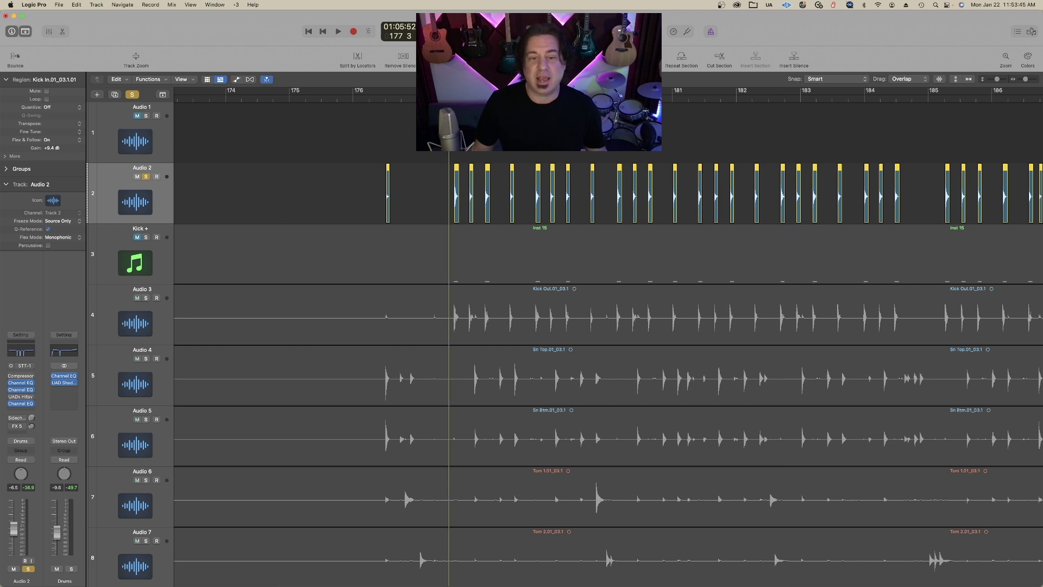
pyautogui.click(372, 98)
pyautogui.press('space')
pyautogui.press('super+Right')
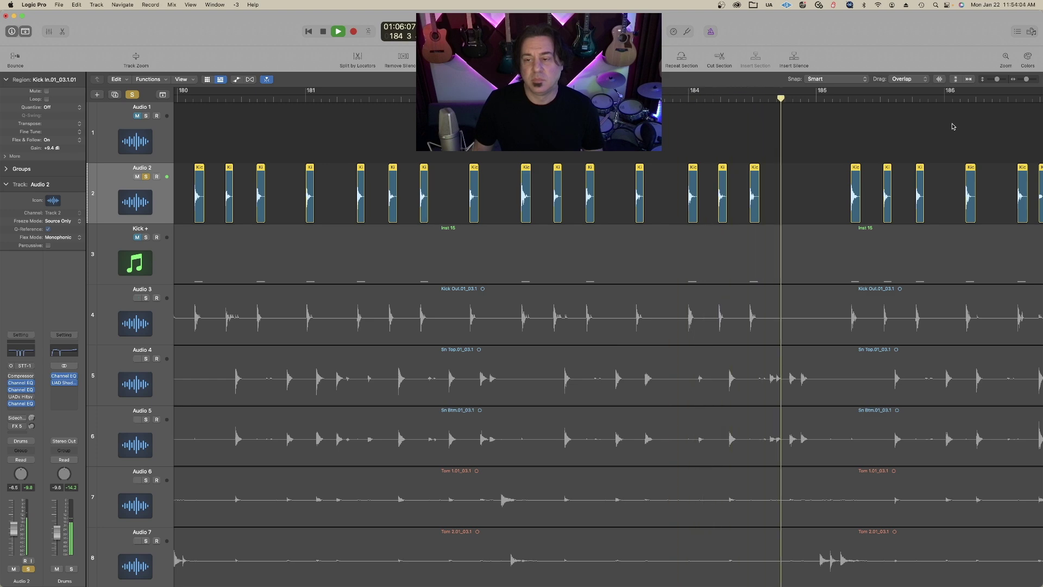
pyautogui.press('space')
# Audition the hits near bar 187, undo the split, and reopen Remove Silence
pyautogui.hscroll(5, 931, 145)
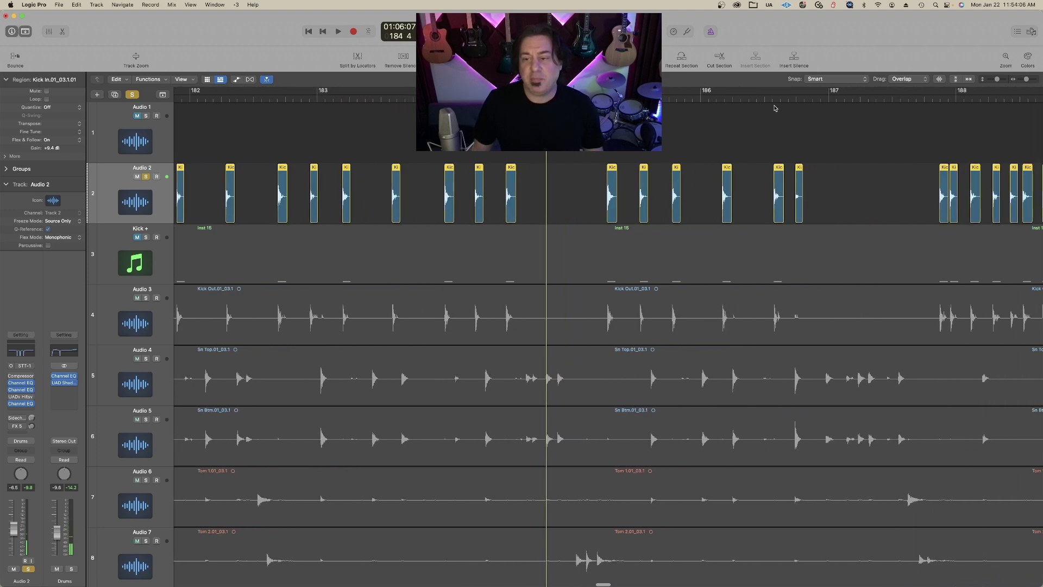
pyautogui.click(788, 97)
pyautogui.press('space')
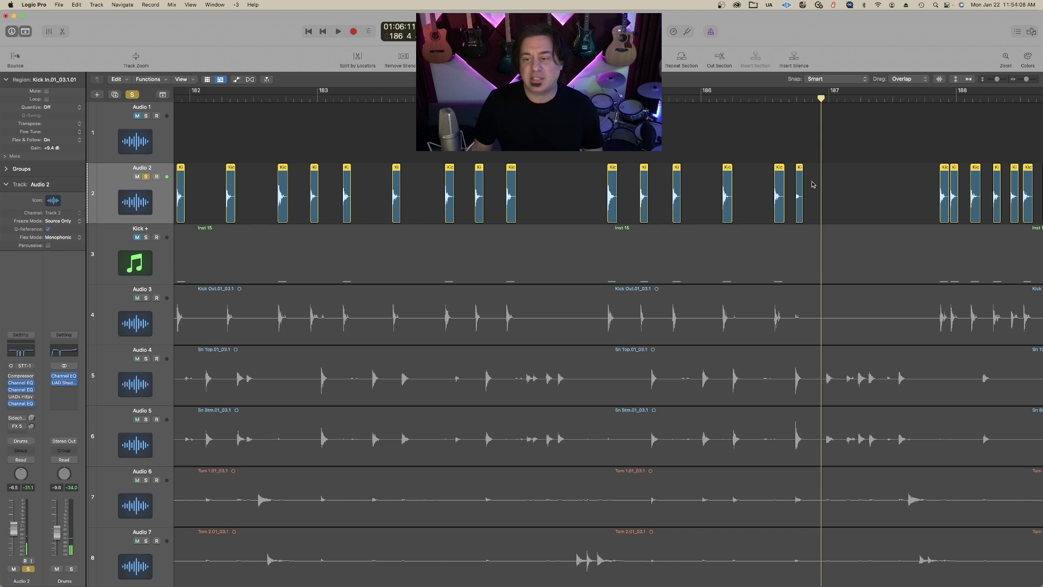
pyautogui.click(812, 184)
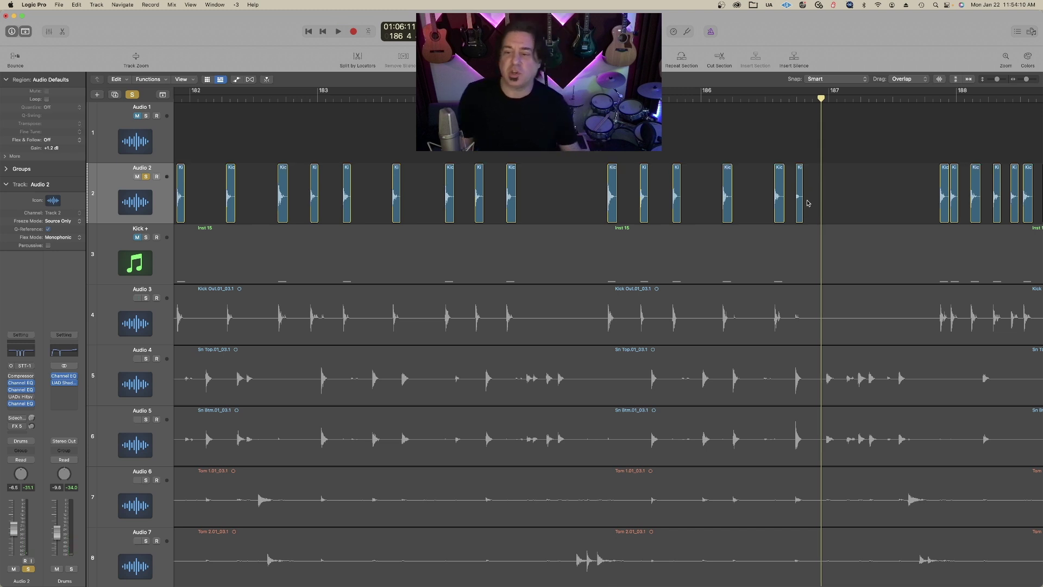
pyautogui.click(800, 196)
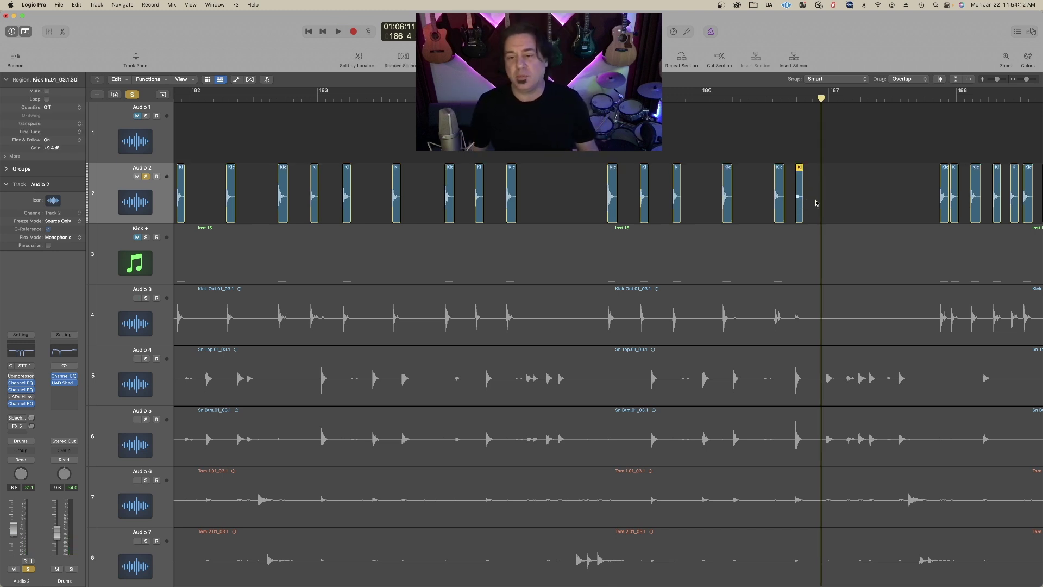
pyautogui.press('super+z')
pyautogui.hotkey('ctrl', 'x')
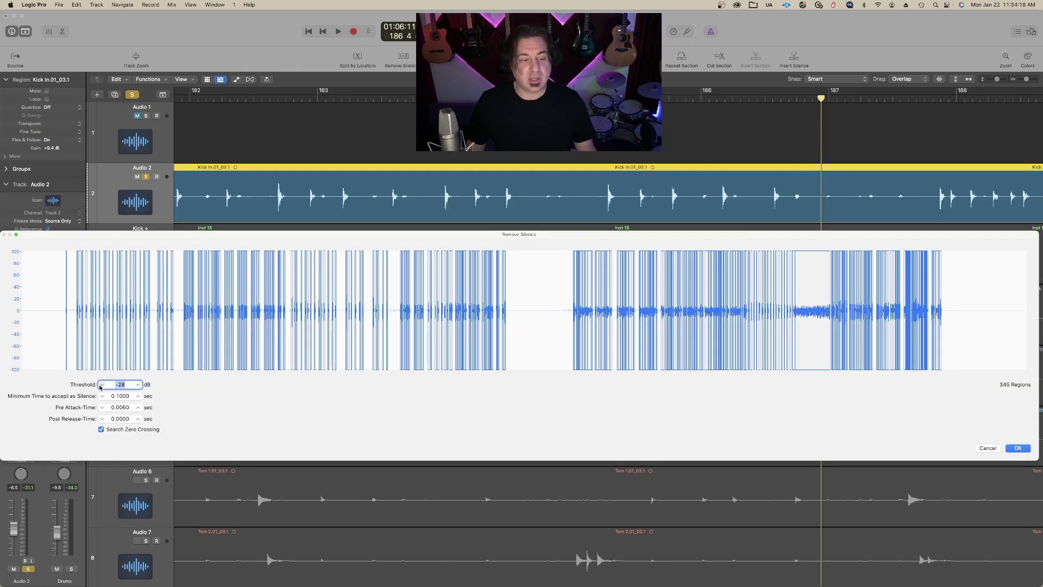
# Raise the Remove Silence threshold to -24 dB and apply it, creating 368 kick regions
pyautogui.click(139, 386)
pyautogui.click(139, 385)
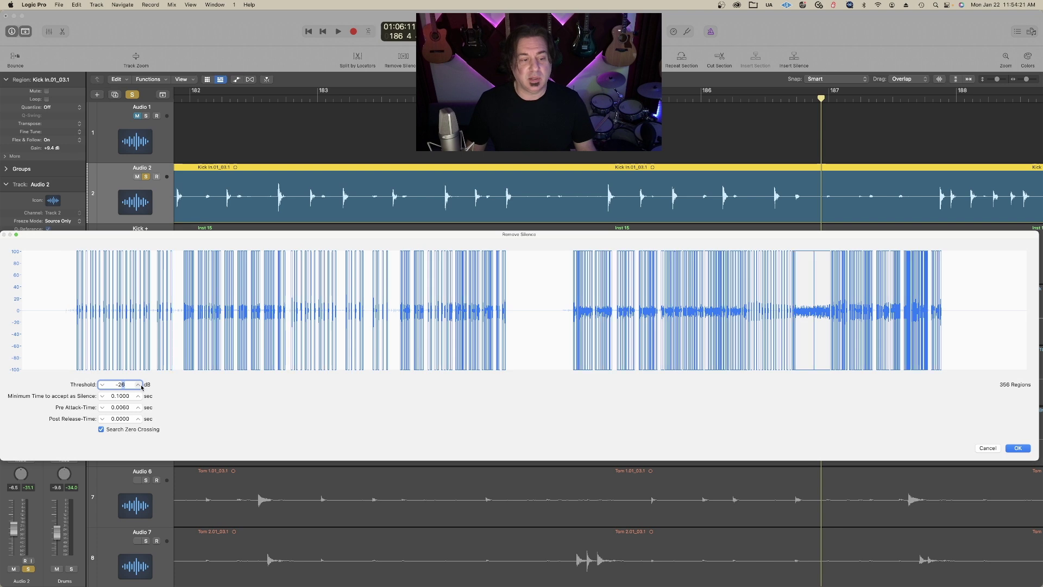
pyautogui.click(140, 386)
pyautogui.click(140, 385)
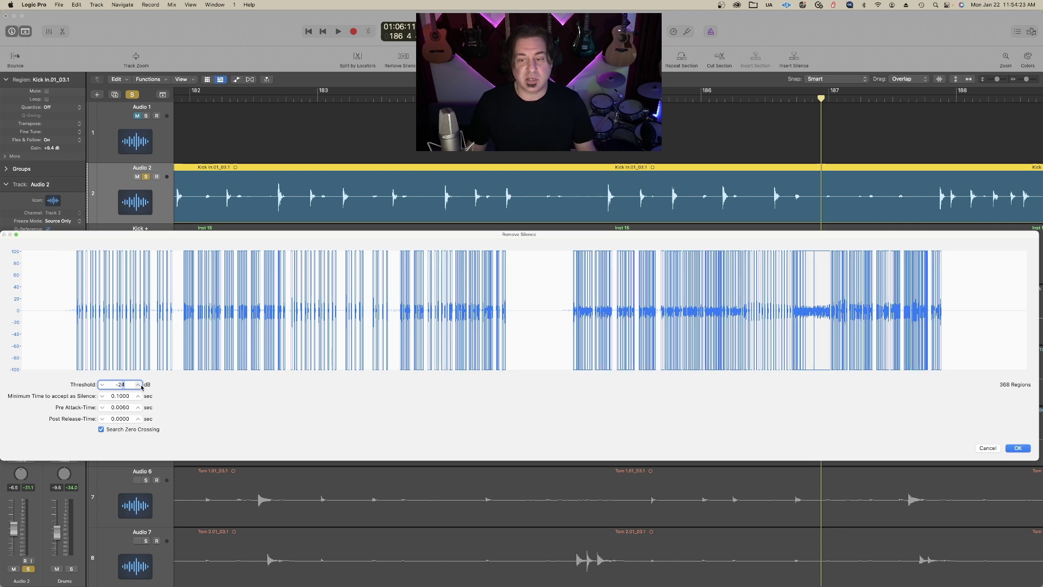
pyautogui.click(1019, 448)
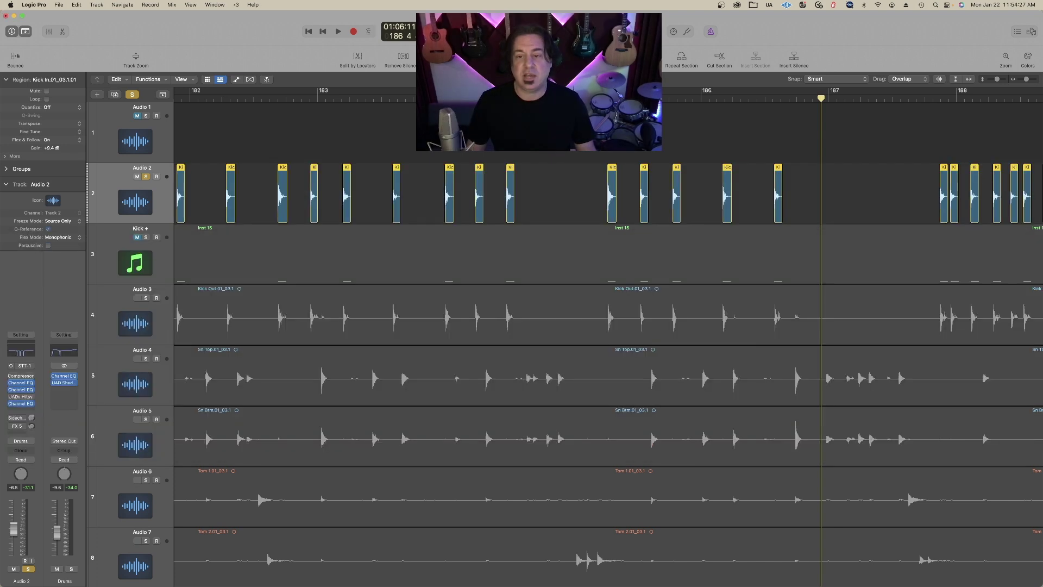
# Play back the new split, then zoom in closely on the first kick hit at bar 177 3
pyautogui.press('space')
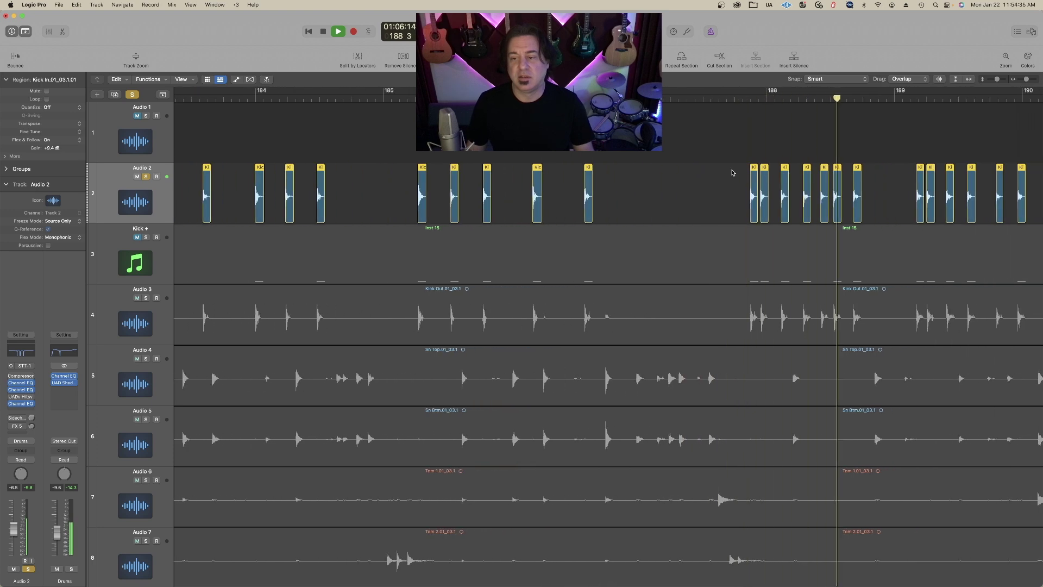
pyautogui.press('space')
pyautogui.hscroll(-15, 732, 173)
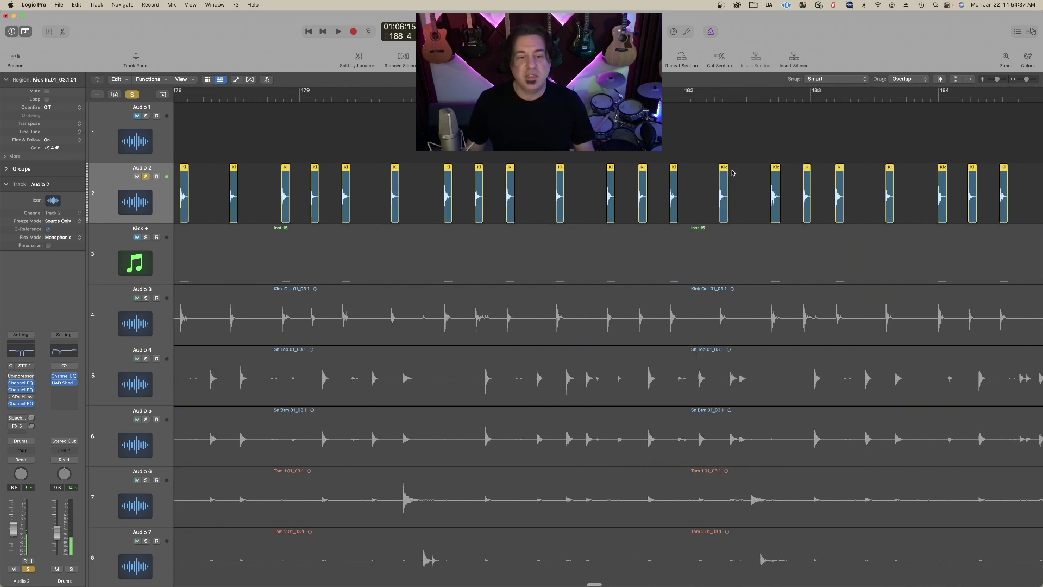
pyautogui.click(266, 80)
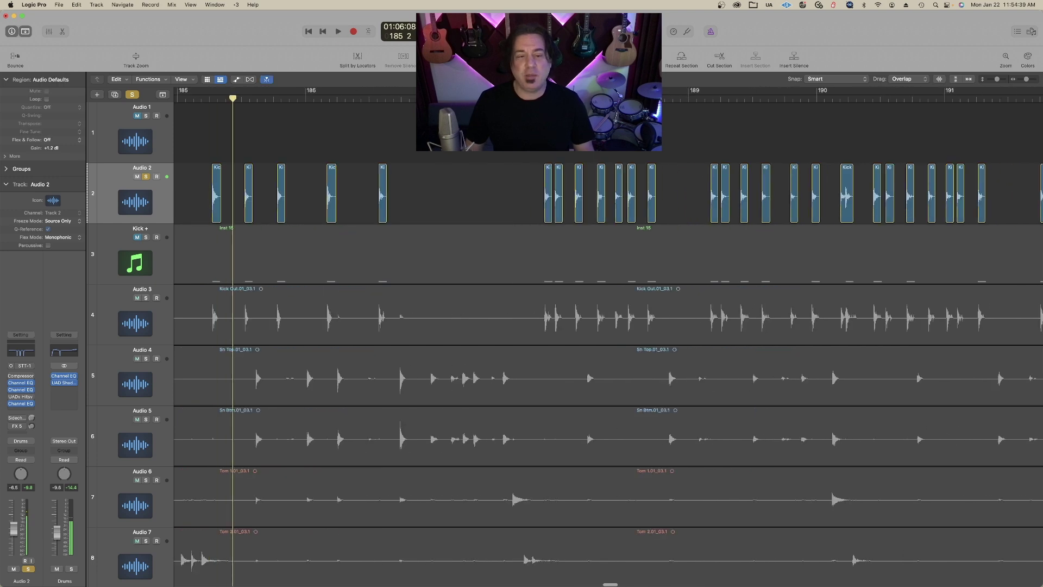
pyautogui.press(',')
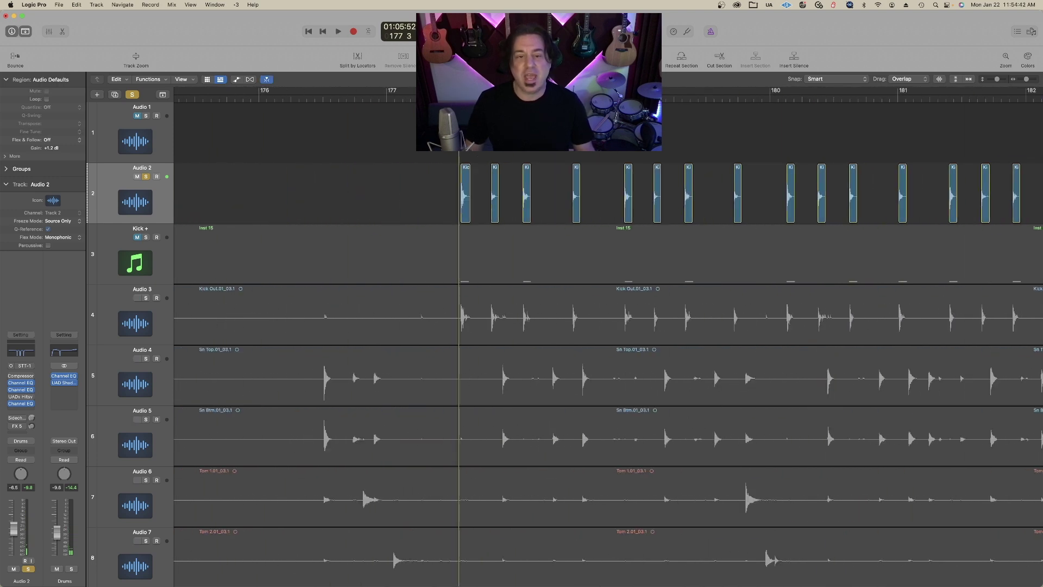
pyautogui.press('super+Right')
pyautogui.press('super+Right')
pyautogui.press('super+Right')
pyautogui.press('super+Right')
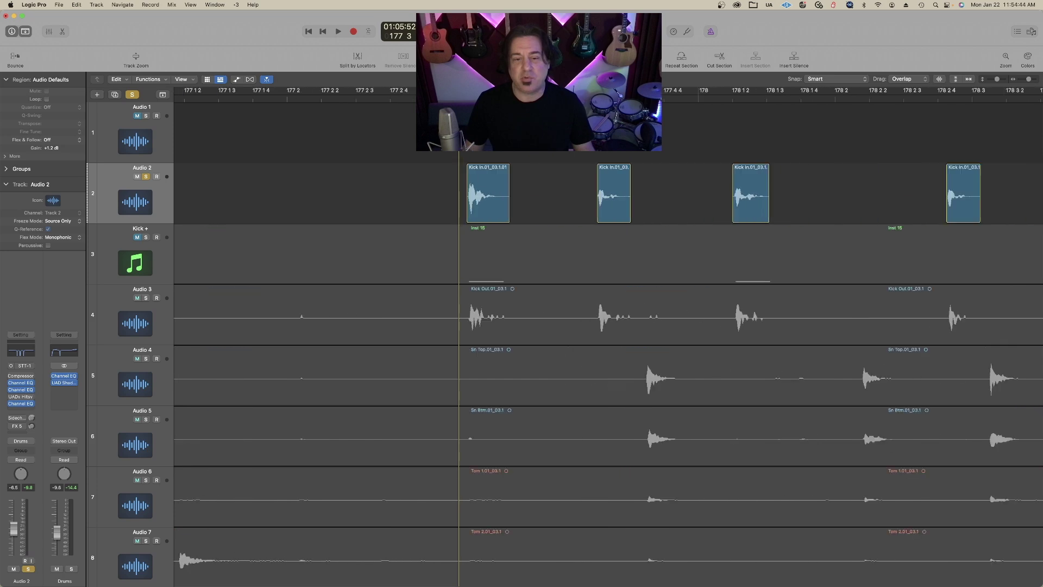
pyautogui.press('super+Right')
pyautogui.press('super+Right')
pyautogui.press('super+Right')
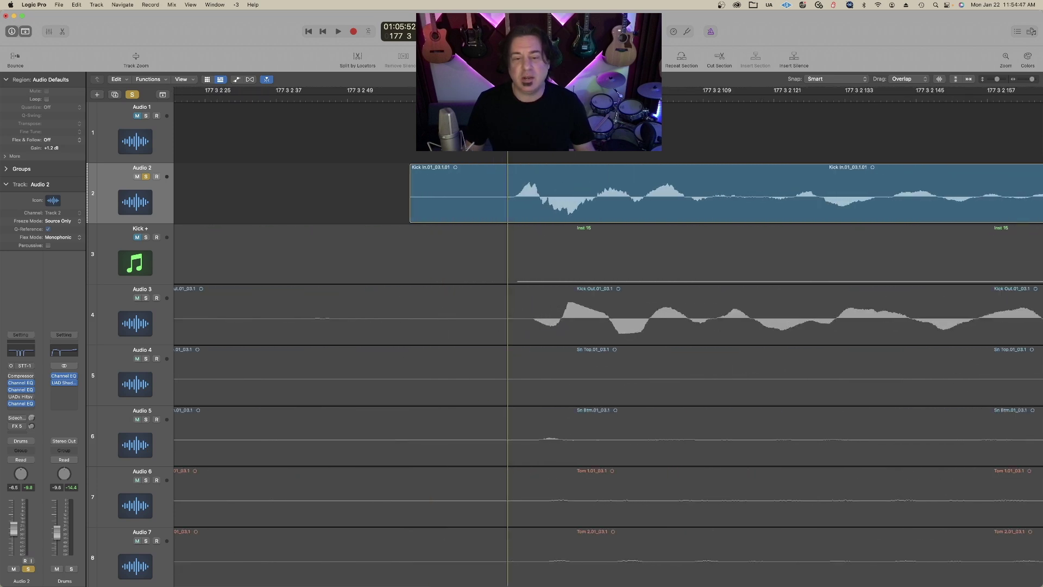
# Undo the split and re-split at -24 dB with a 0.0030 s pre-attack time
pyautogui.moveTo(508, 91)
pyautogui.mouseDown()
pyautogui.moveTo(432, 90)
pyautogui.moveTo(511, 90)
pyautogui.moveTo(501, 90)
pyautogui.mouseUp()
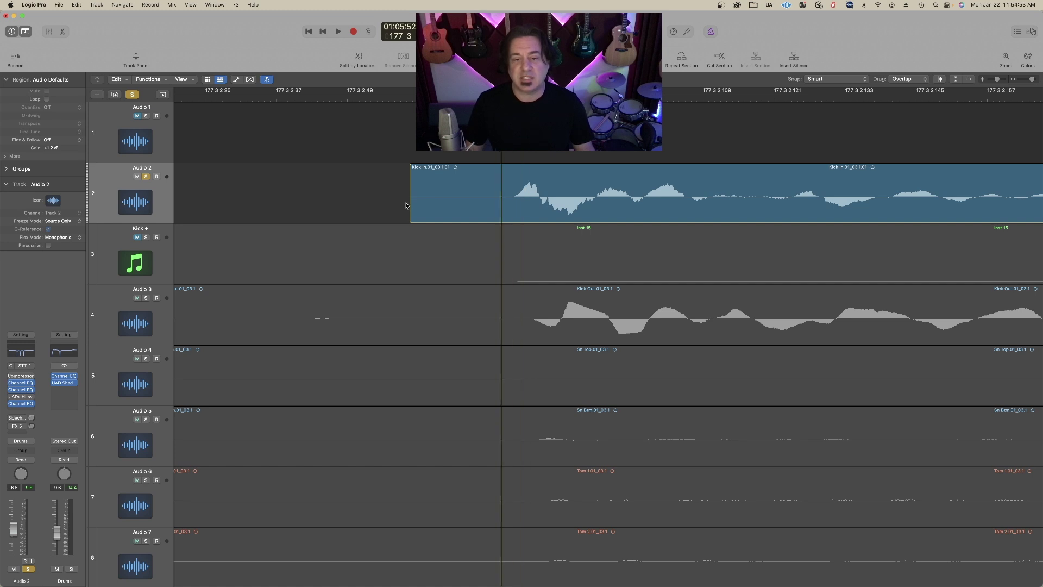
pyautogui.press('z')
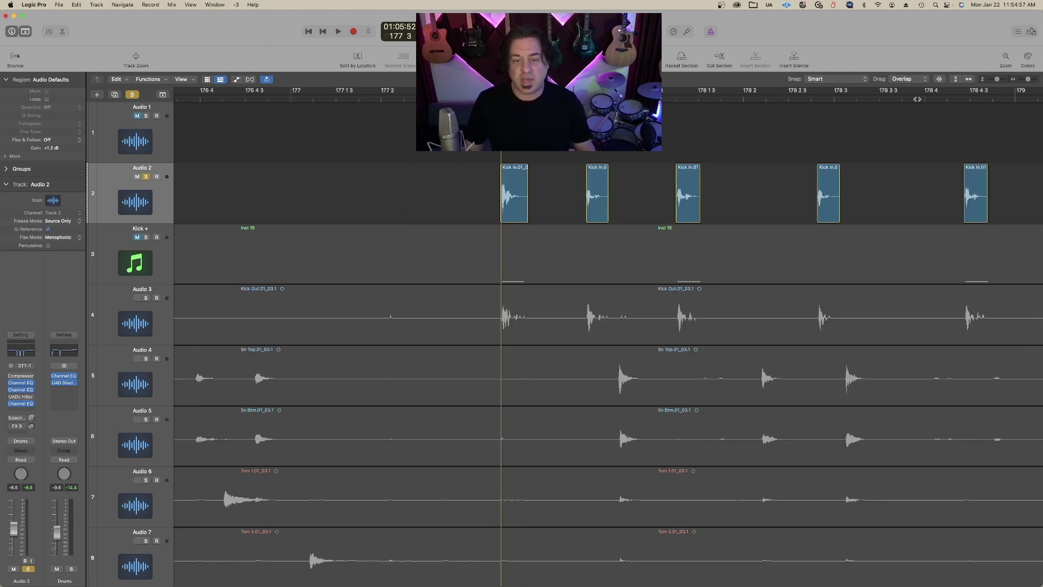
pyautogui.press('super+z')
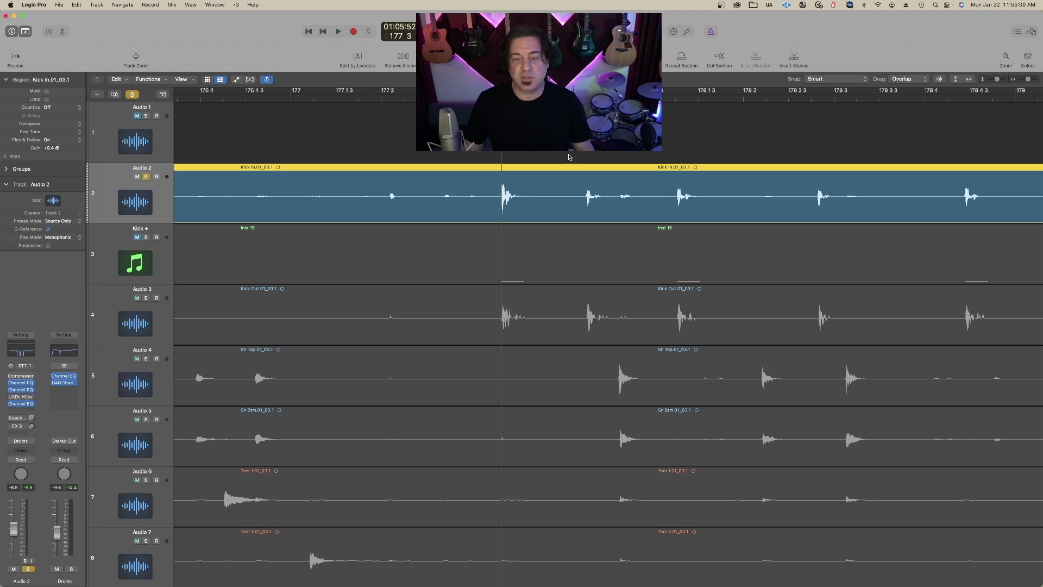
pyautogui.hotkey('ctrl', 'x')
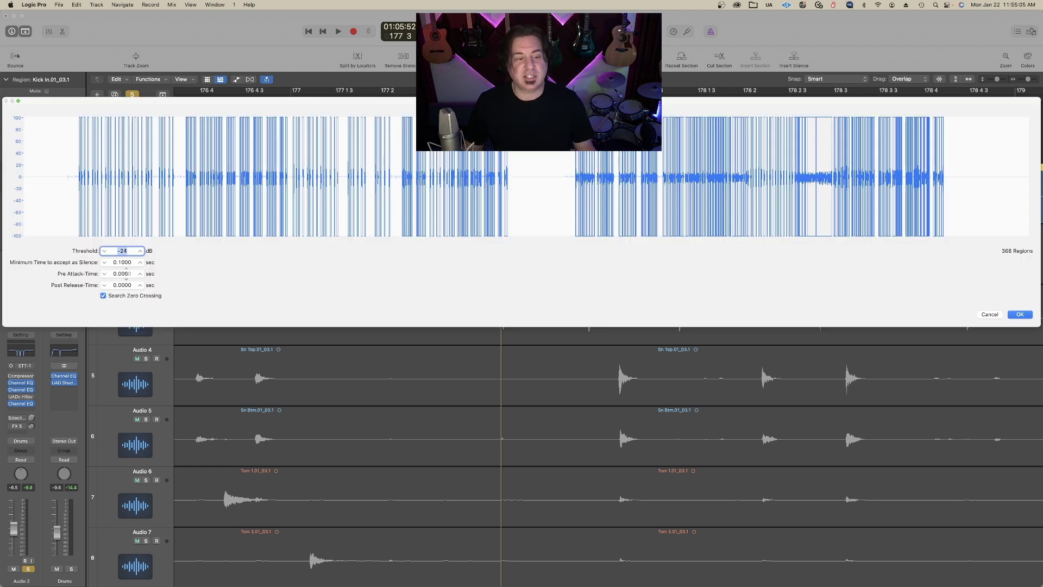
pyautogui.scroll(-2, 126, 274)
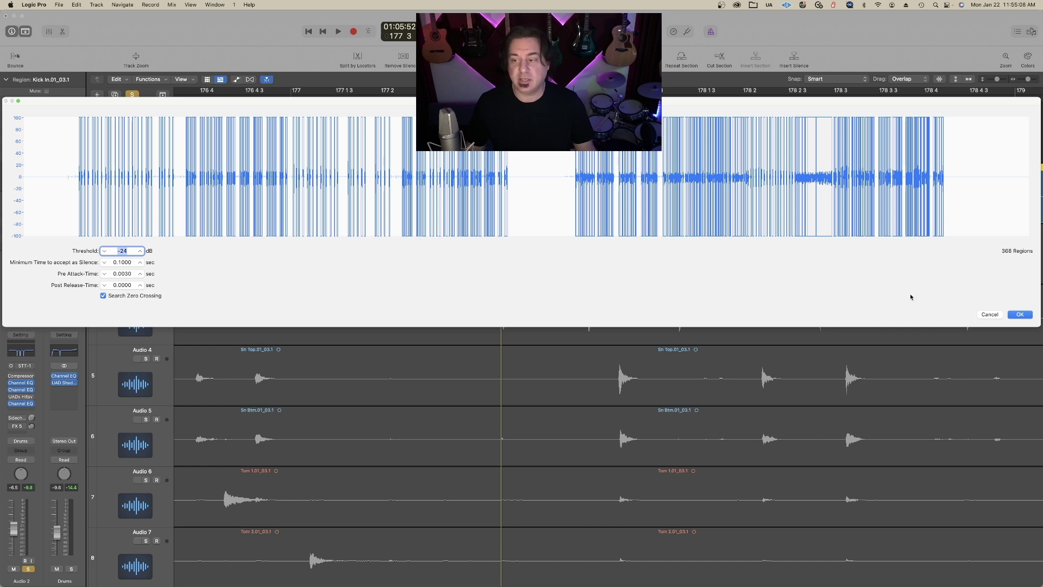
pyautogui.click(1020, 315)
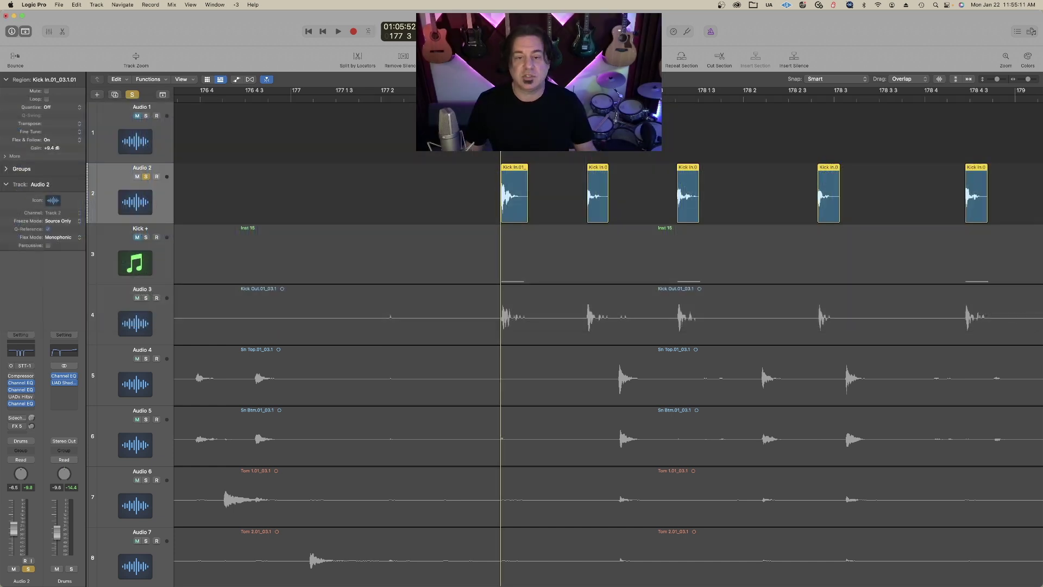
# Inspect the kick region starts up close and adjust where the second kick region starts
pyautogui.press('super+Right')
pyautogui.press('super+Right')
pyautogui.press('super+Right')
pyautogui.press('super+Right')
pyautogui.press('super+Right')
pyautogui.press('super+Right')
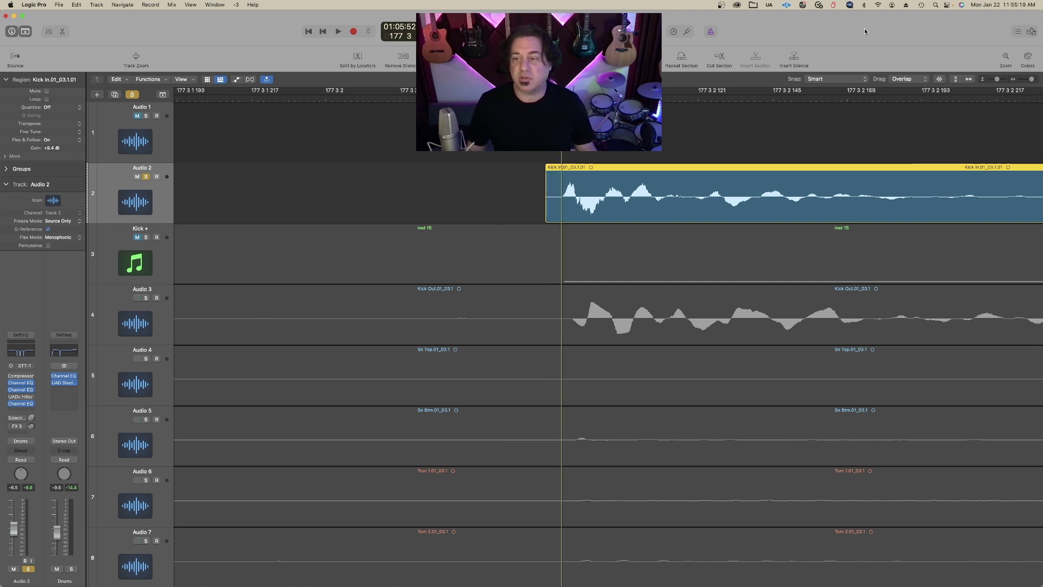
pyautogui.press('super+Left')
pyautogui.press('super+Left')
pyautogui.press('super+Left')
pyautogui.press('super+Left')
pyautogui.press('super+Left')
pyautogui.press('super+Left')
pyautogui.hscroll(5, 864, 163)
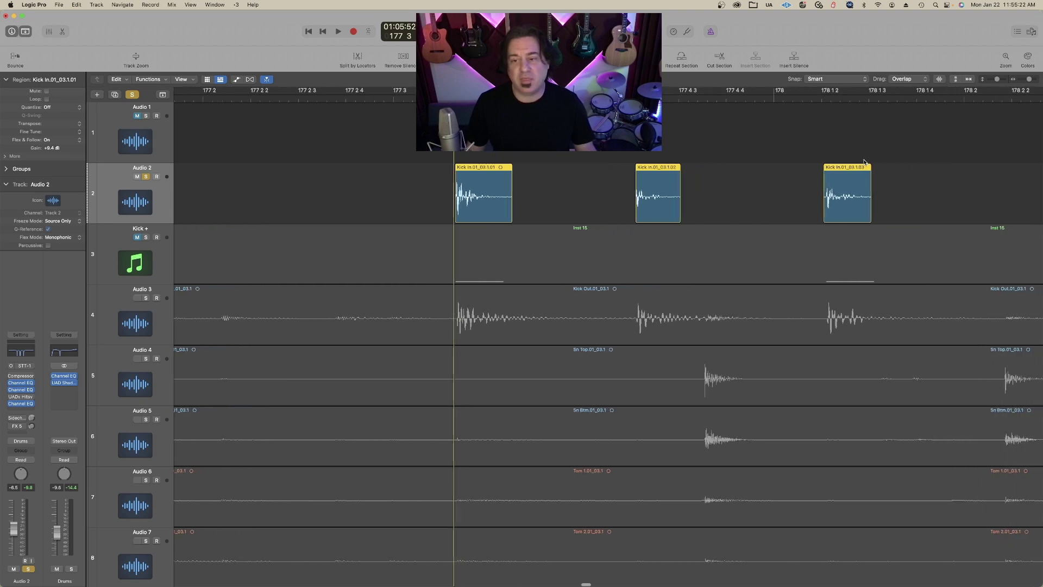
pyautogui.press('super+Right')
pyautogui.press('super+Right')
pyautogui.press('super+Right')
pyautogui.press('super+Right')
pyautogui.press('super+Right')
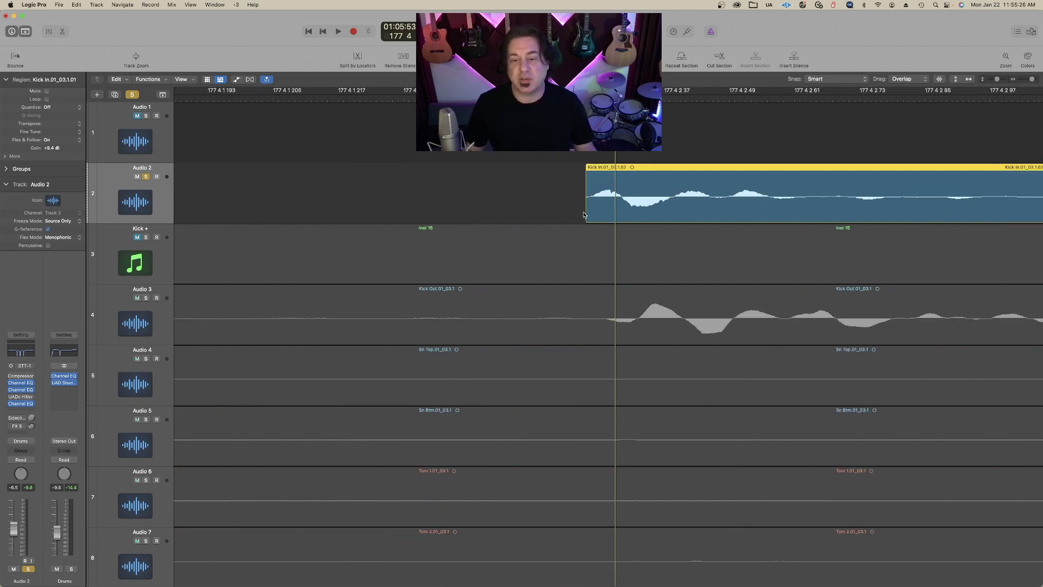
pyautogui.moveTo(584, 214); pyautogui.dragTo(603, 206)
pyautogui.press('super+Left')
pyautogui.press('super+Left')
pyautogui.press('super+Left')
# Scroll to the next Kick In region and open Remove Silence, previewing one region at -24 dB
pyautogui.hscroll(5, 976, 109)
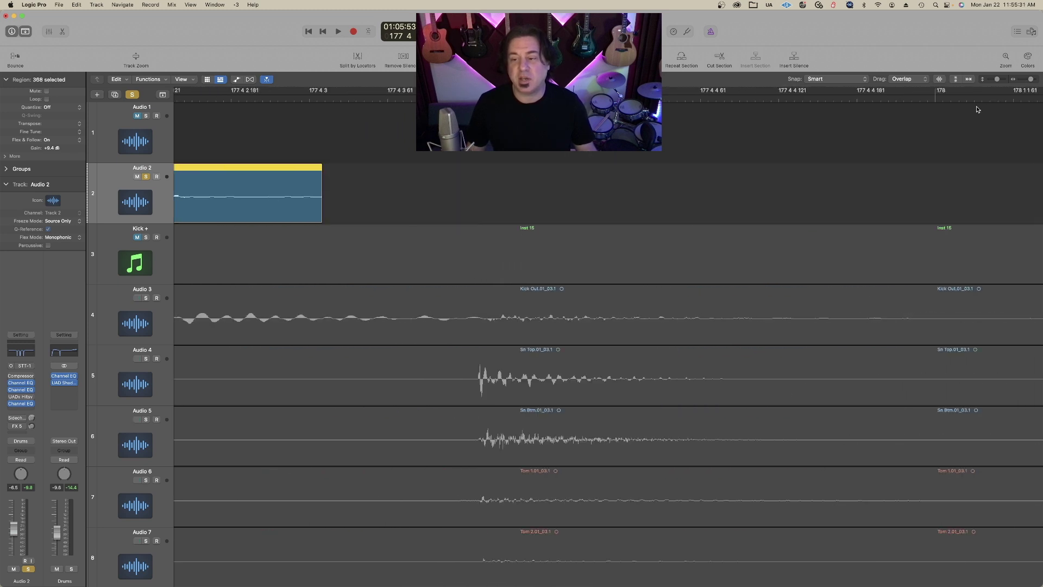
pyautogui.hscroll(-5, 977, 109)
pyautogui.hscroll(12, 972, 103)
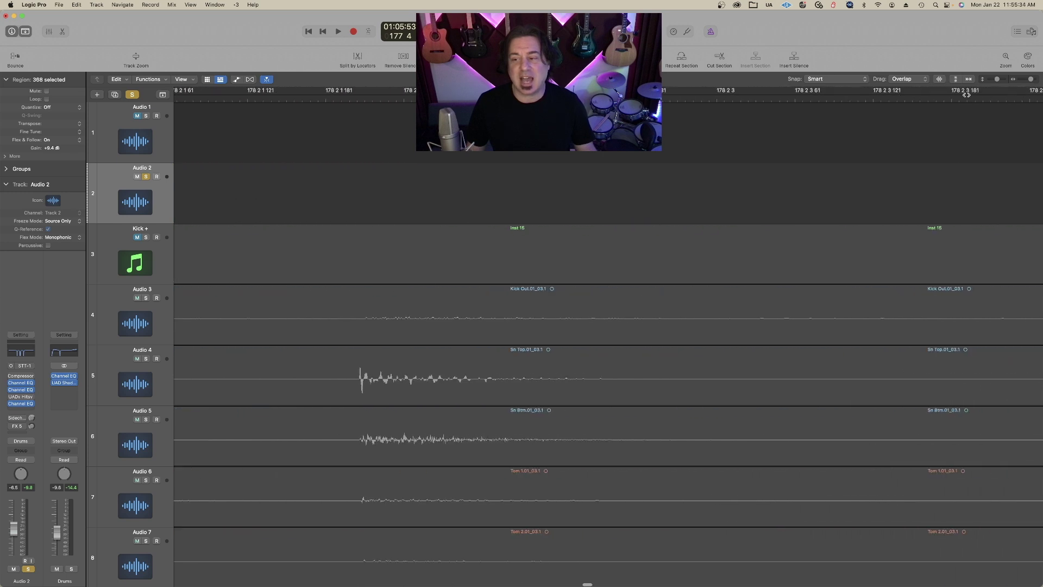
pyautogui.hscroll(12, 966, 95)
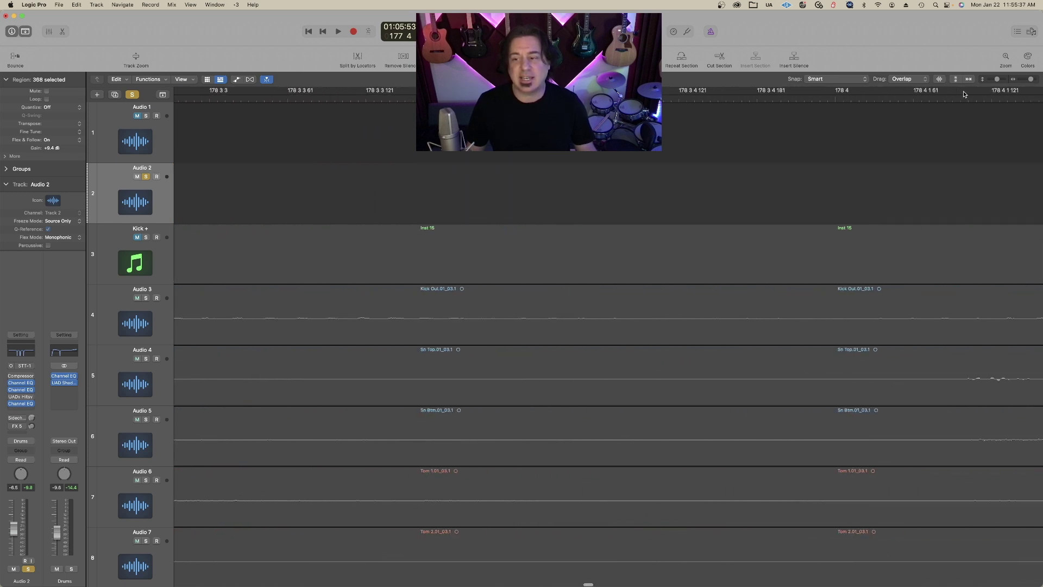
pyautogui.hscroll(10, 964, 94)
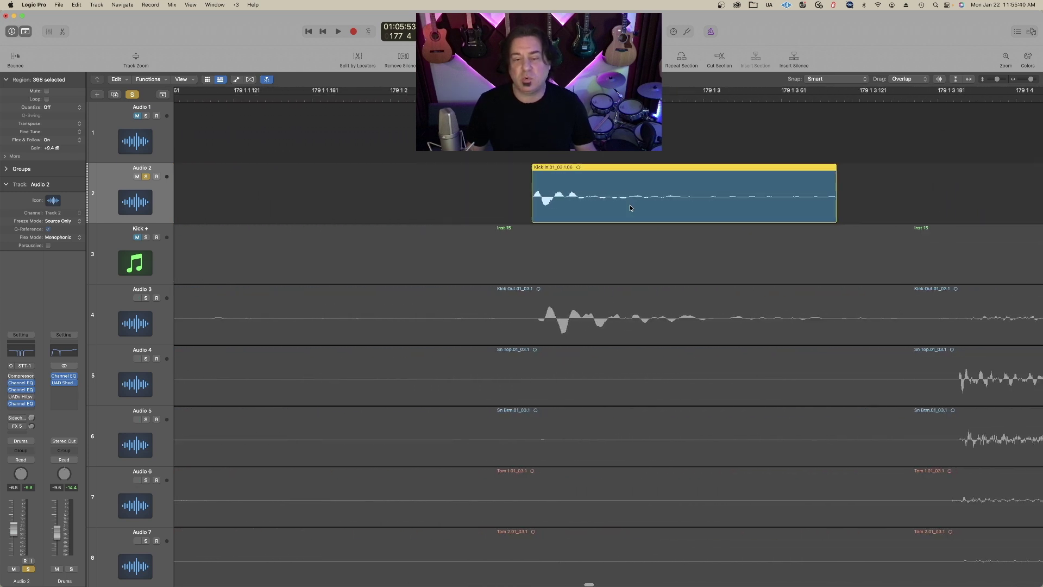
pyautogui.moveTo(533, 215)
pyautogui.mouseDown()
pyautogui.moveTo(520, 216)
pyautogui.moveTo(531, 216)
pyautogui.mouseUp()
pyautogui.hscroll(10, 784, 187)
pyautogui.hotkey('ctrl', 'x')
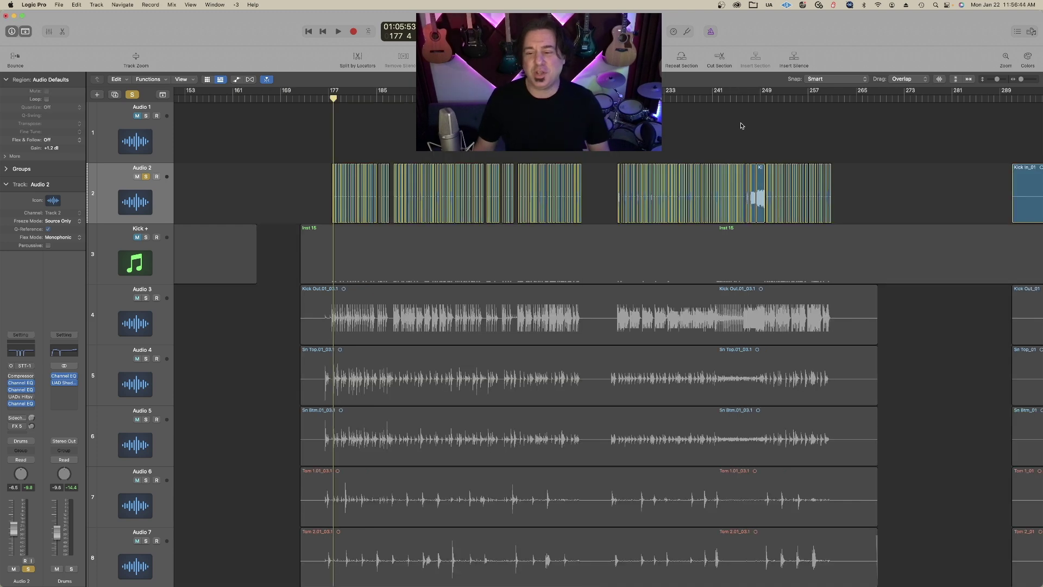
# Audition the split Kick In hit regions at the busy kick passage
pyautogui.hscroll(5, 614, 337)
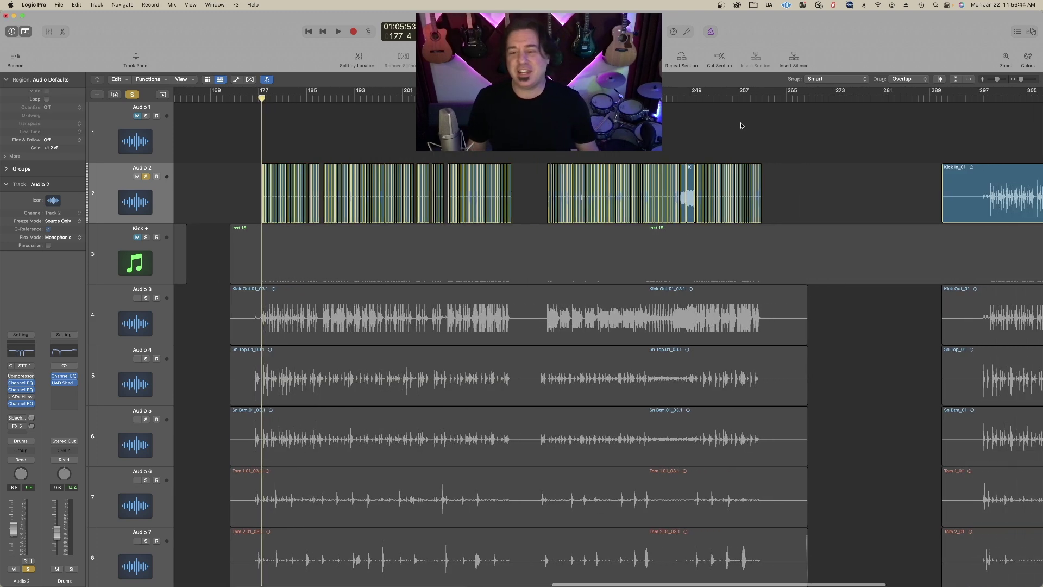
pyautogui.click(666, 98)
pyautogui.scroll(10, 916, 123)
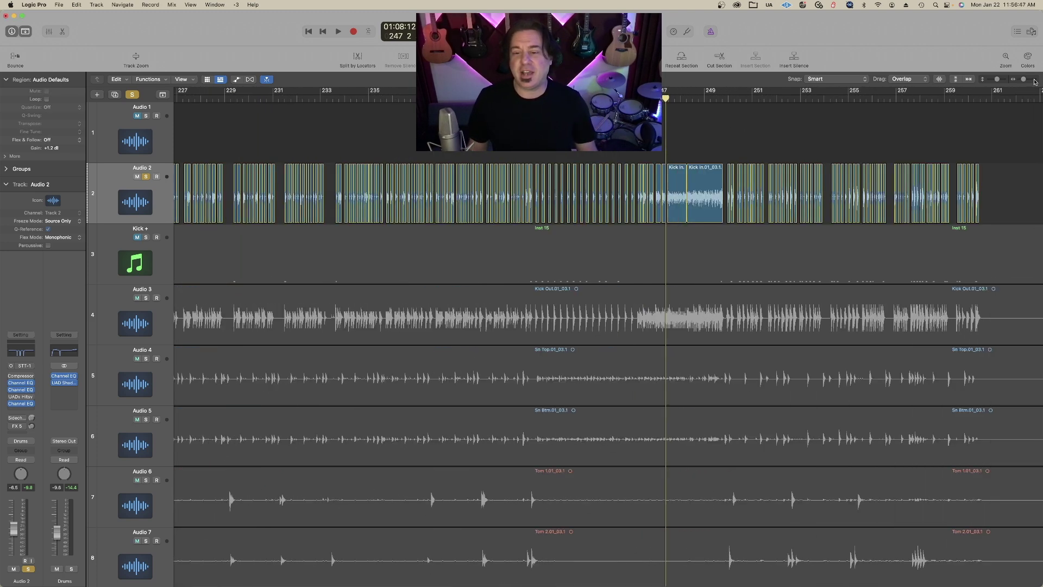
pyautogui.press('space')
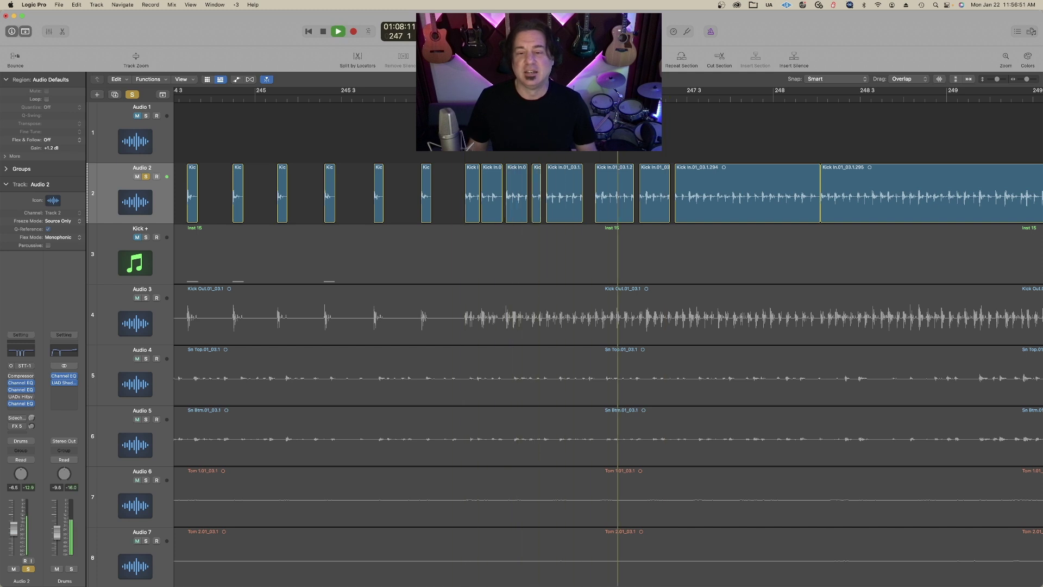
pyautogui.press('space')
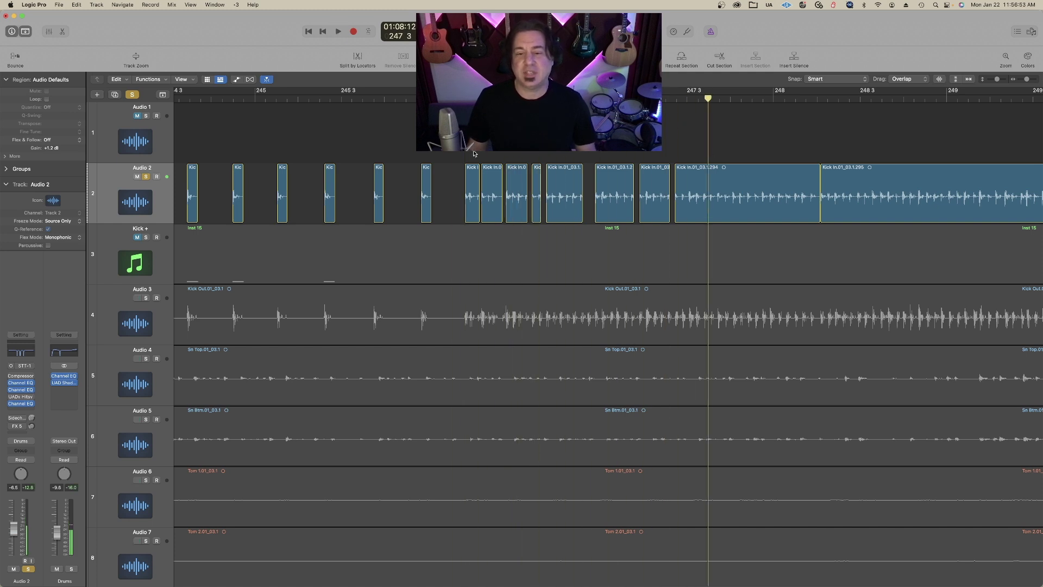
# Delete the cluster of tiny Kick In regions and audition the extended region
pyautogui.moveTo(473, 154); pyautogui.dragTo(464, 223)
pyautogui.press('Delete')
pyautogui.hotkey('shift', 'space')
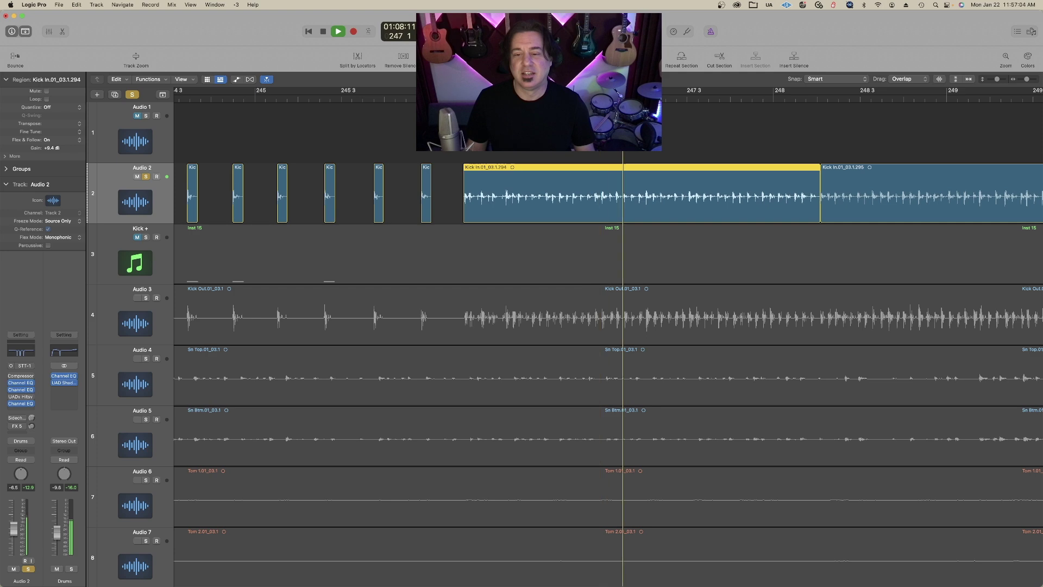
pyautogui.press('space')
pyautogui.hscroll(3, 789, 206)
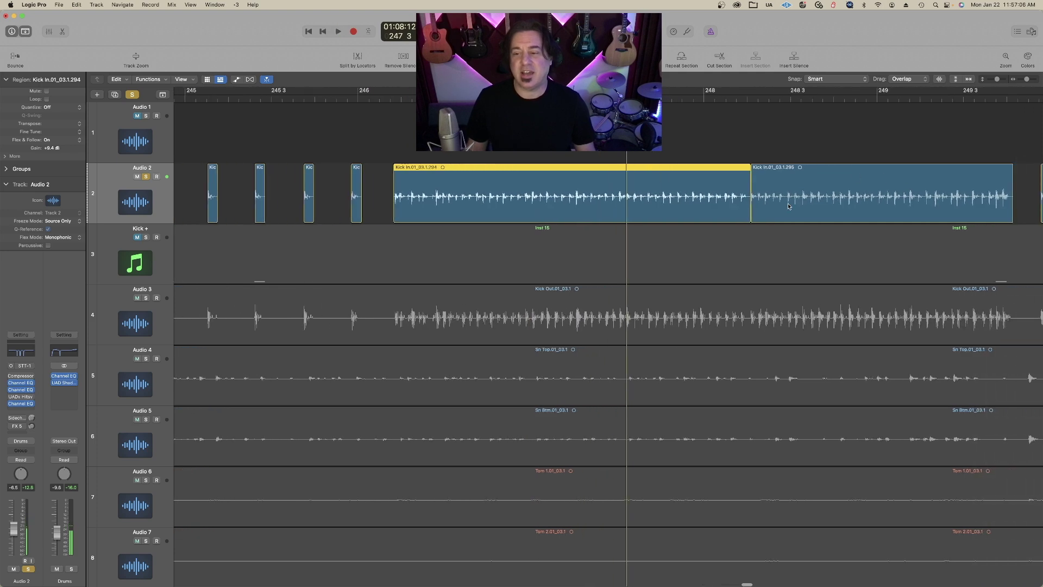
pyautogui.hscroll(15, 788, 206)
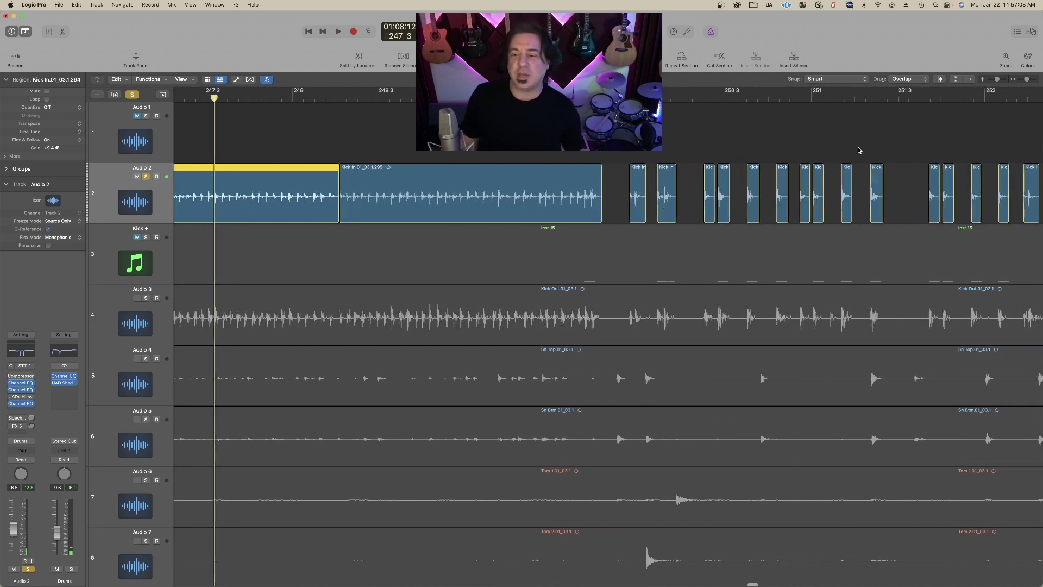
pyautogui.hscroll(1, 859, 150)
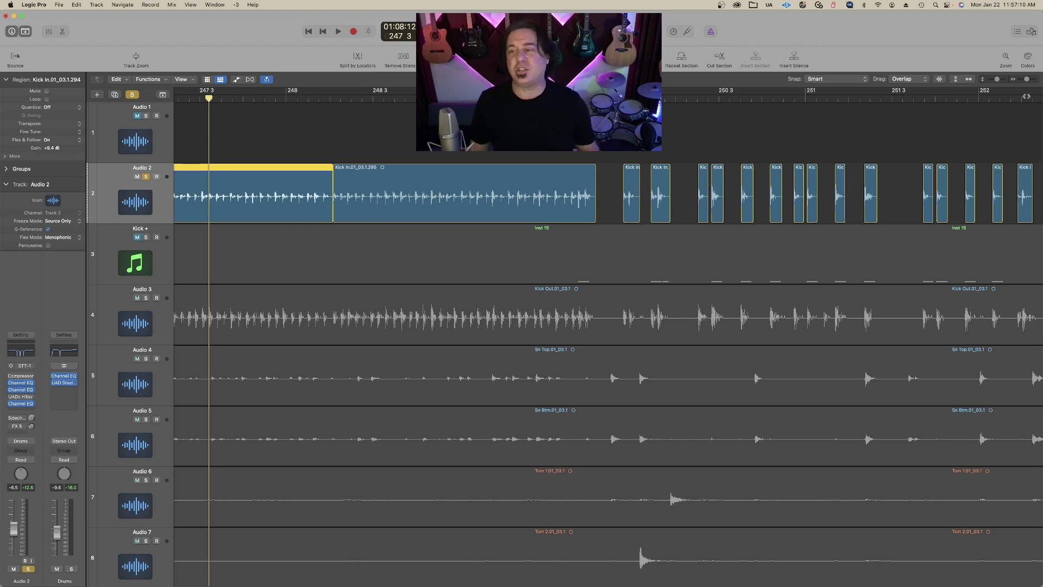
pyautogui.click(1021, 81)
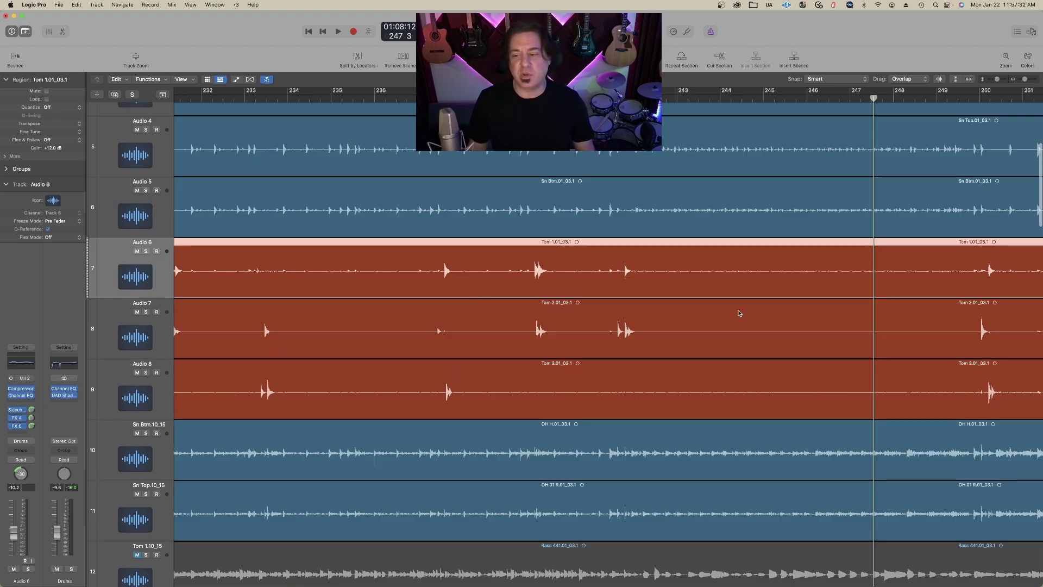
# Undo a trial Scissors split on Tom 1 and open Remove Silence (Ctrl+X), previewing 20 regions at -24 dB
pyautogui.moveTo(486, 282); pyautogui.dragTo(444, 300)
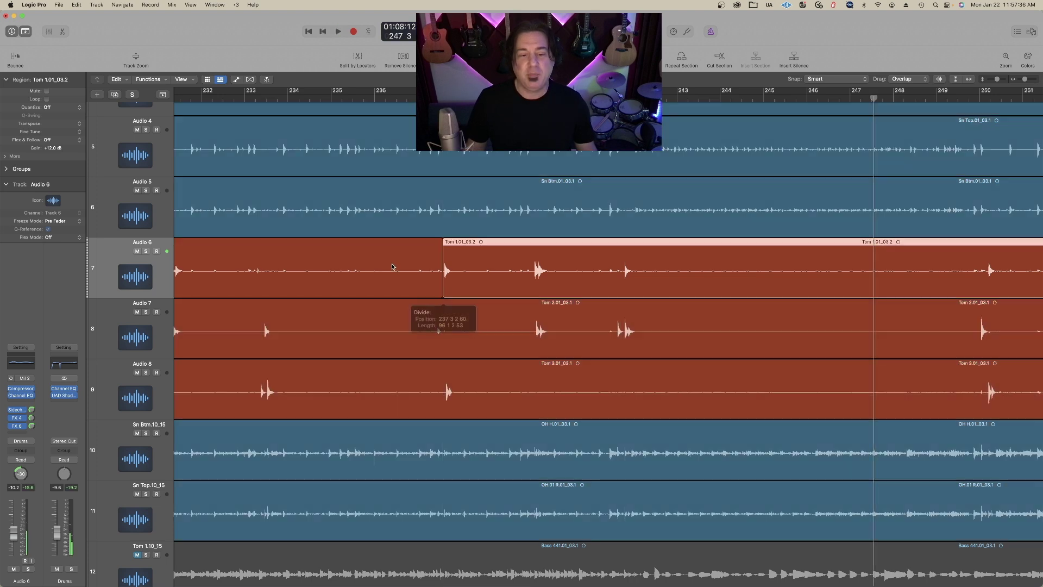
pyautogui.press('super+z')
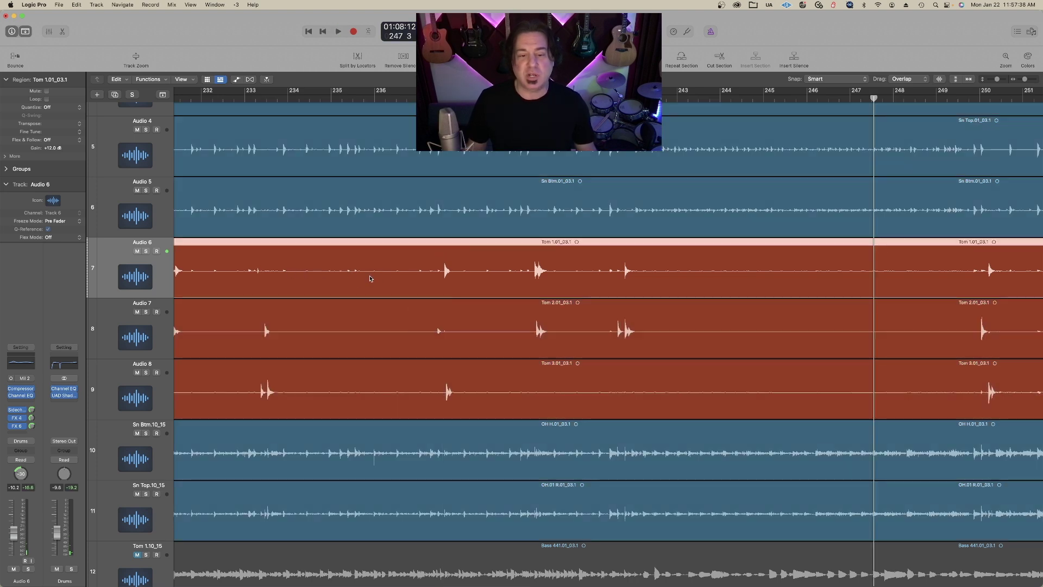
pyautogui.hscroll(-10, 458, 281)
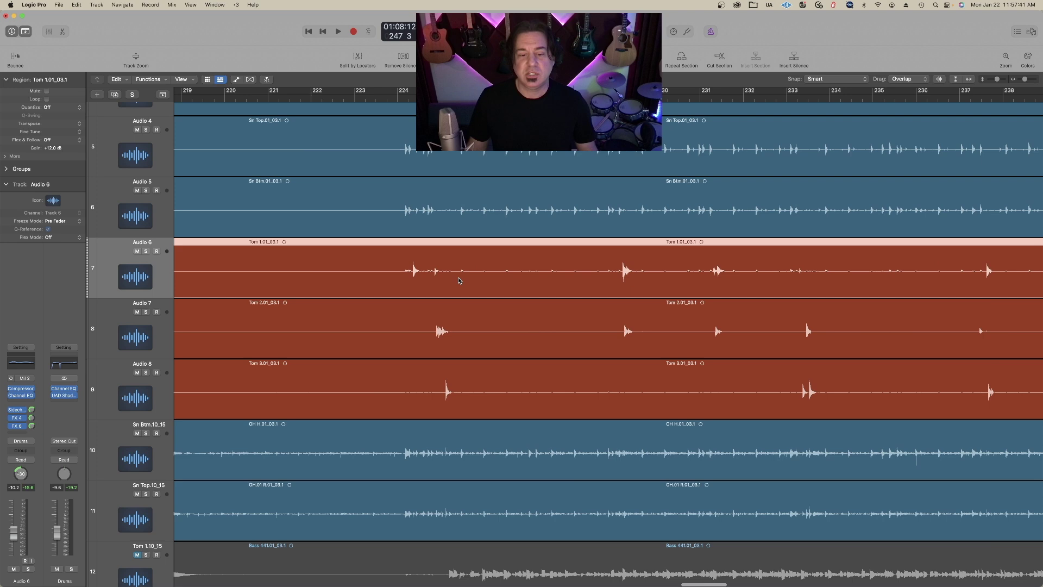
pyautogui.hscroll(3, 476, 282)
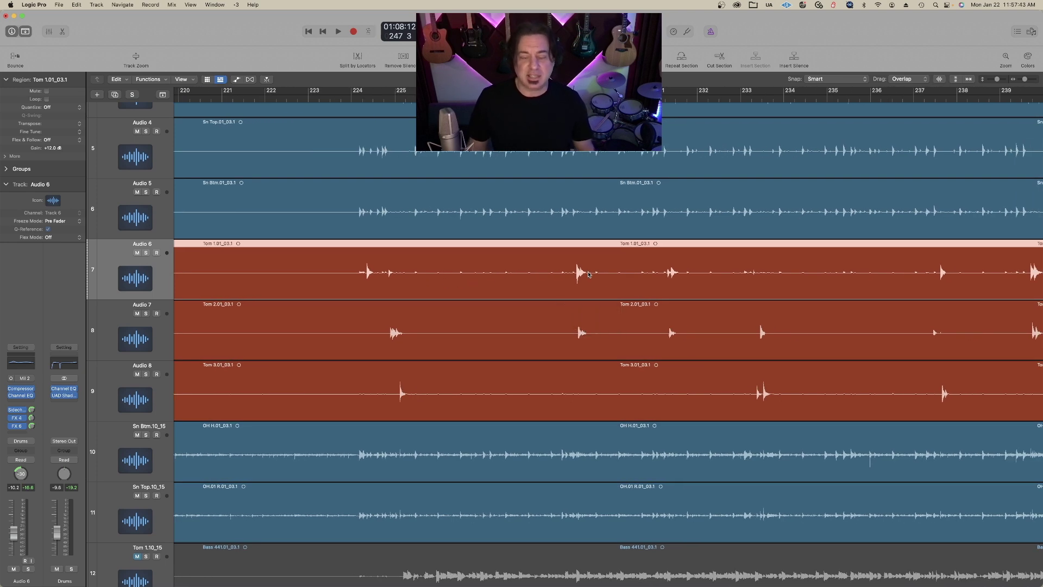
pyautogui.hscroll(1, 589, 274)
pyautogui.hotkey('ctrl', 'x')
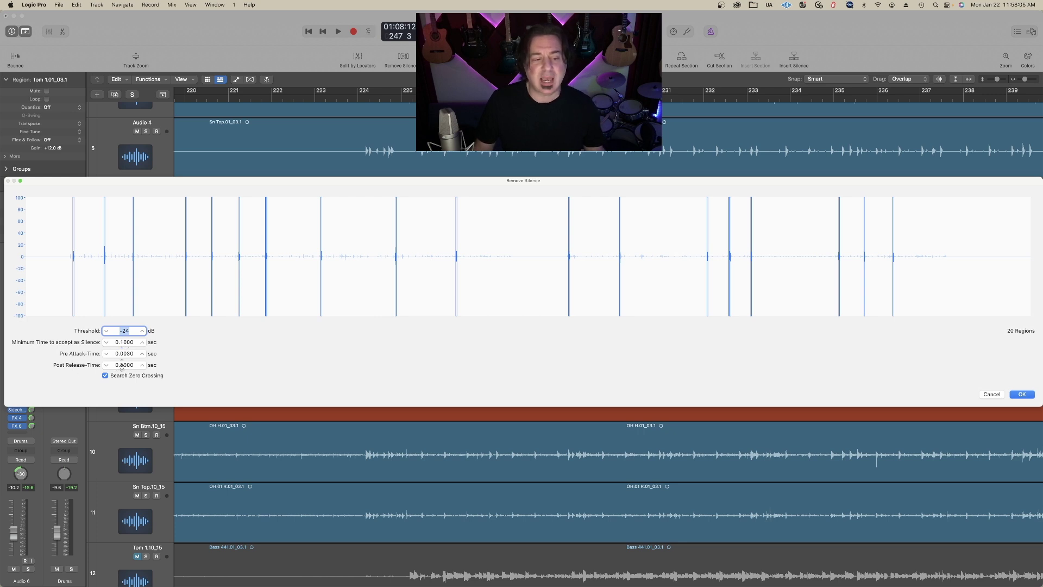
# Strip silence from Tom 1 with Post Release-Time 0.3 s and Threshold -25 dB
pyautogui.press('Up')
pyautogui.press('Up')
pyautogui.press('Up')
pyautogui.press('Up')
pyautogui.press('Up')
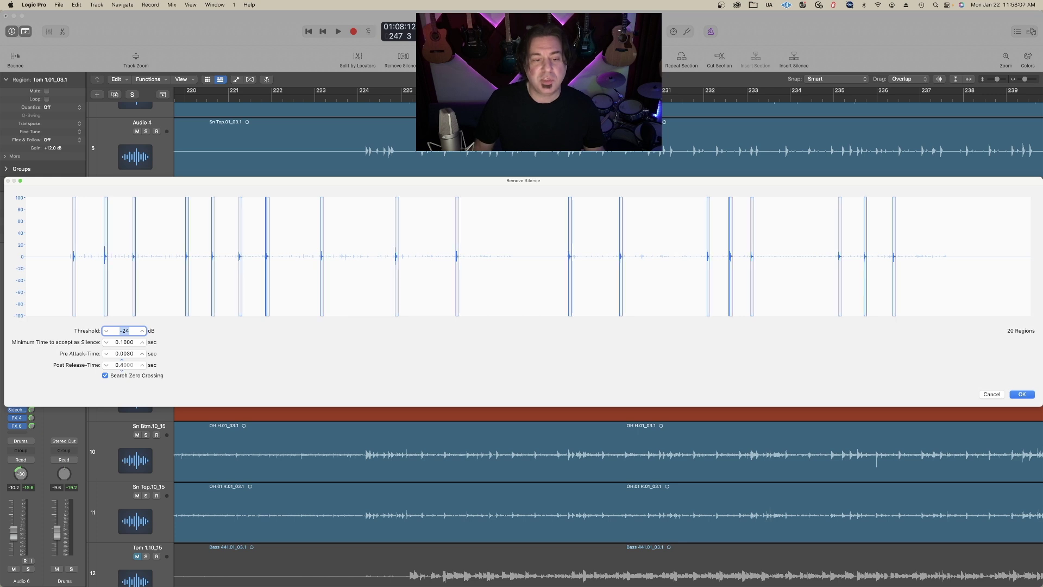
pyautogui.press('Down')
pyautogui.press('Down')
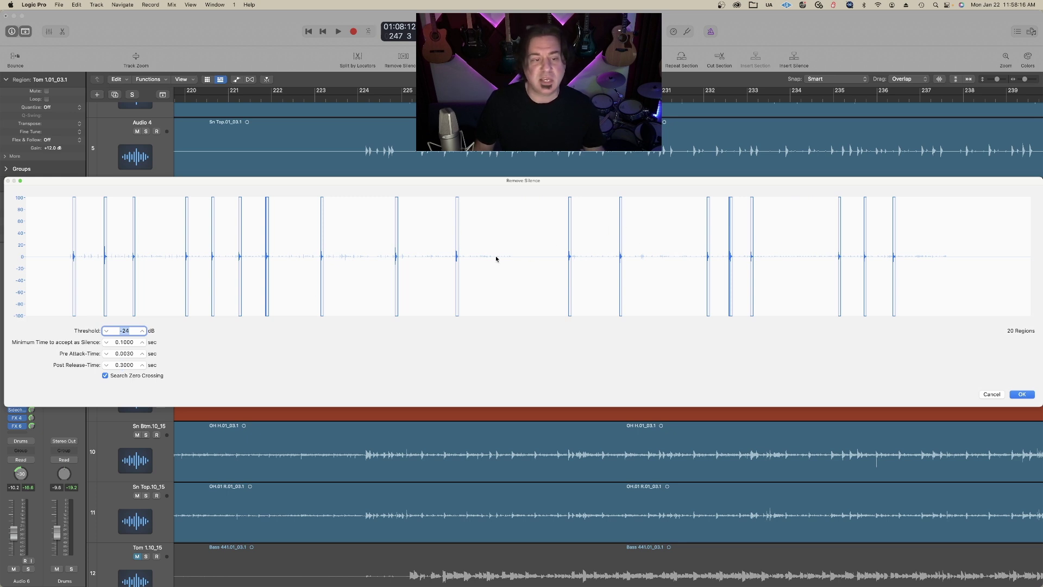
pyautogui.click(107, 331)
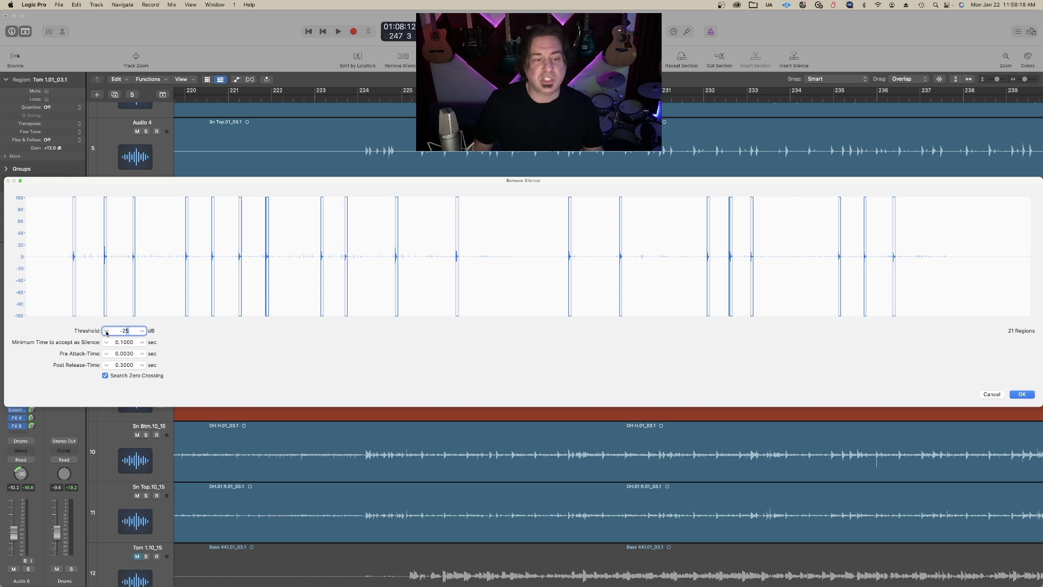
pyautogui.click(143, 331)
pyautogui.click(143, 331)
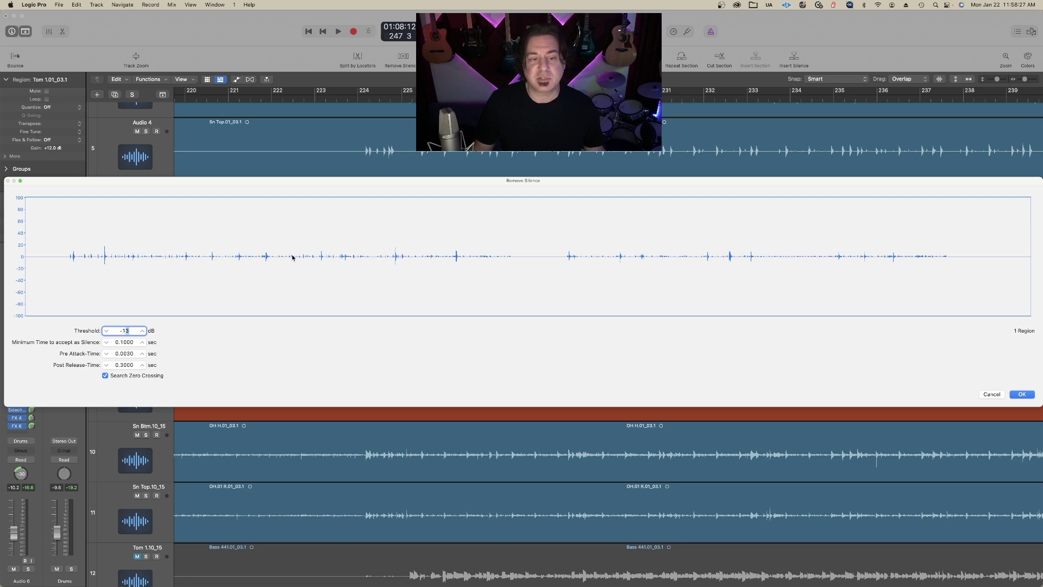
pyautogui.click(107, 332)
pyautogui.click(106, 331)
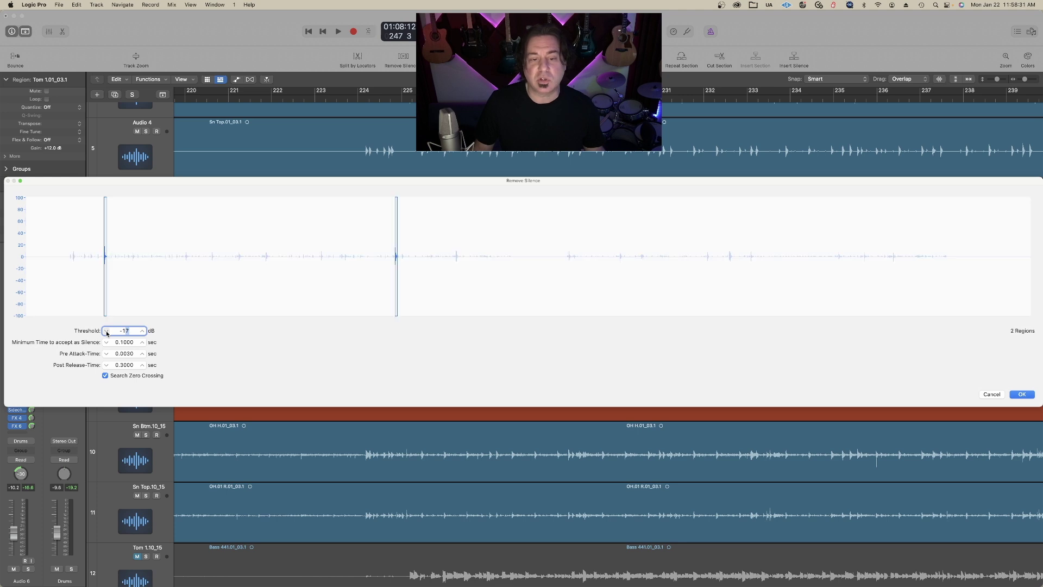
pyautogui.click(107, 332)
pyautogui.click(107, 332)
pyautogui.click(107, 332)
pyautogui.click(107, 332)
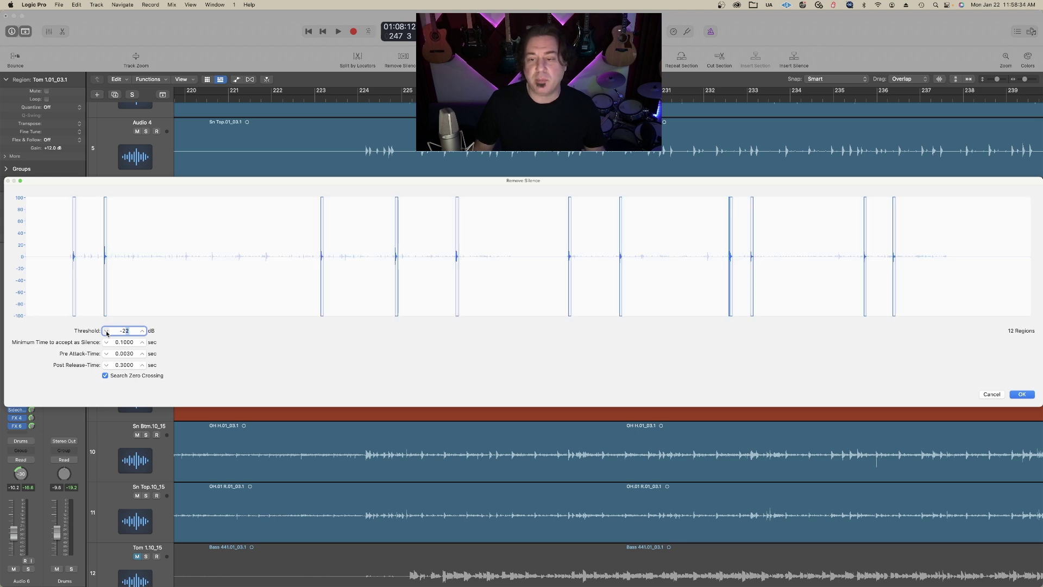
pyautogui.click(107, 332)
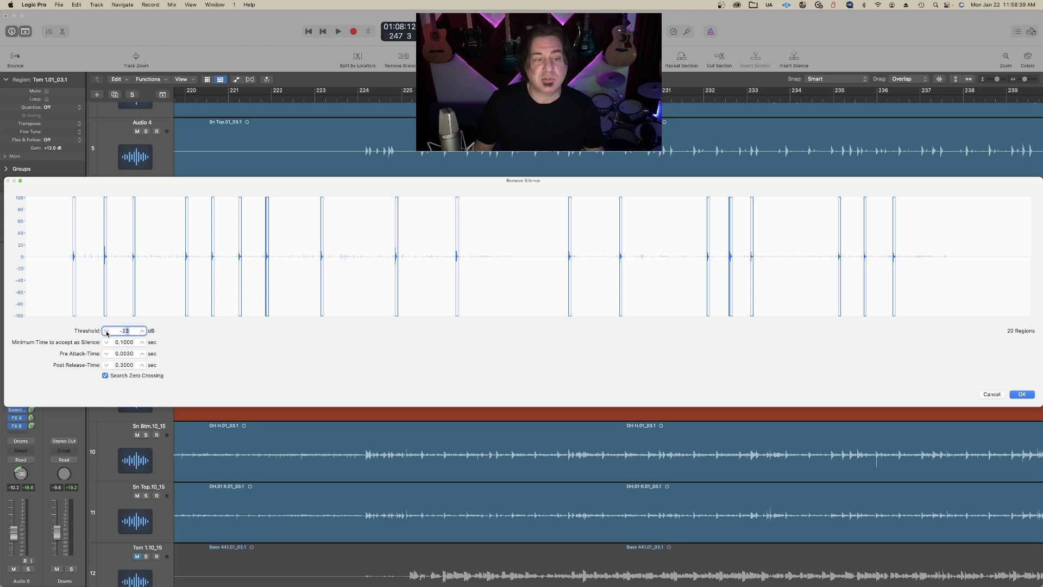
pyautogui.click(107, 332)
pyautogui.click(107, 332)
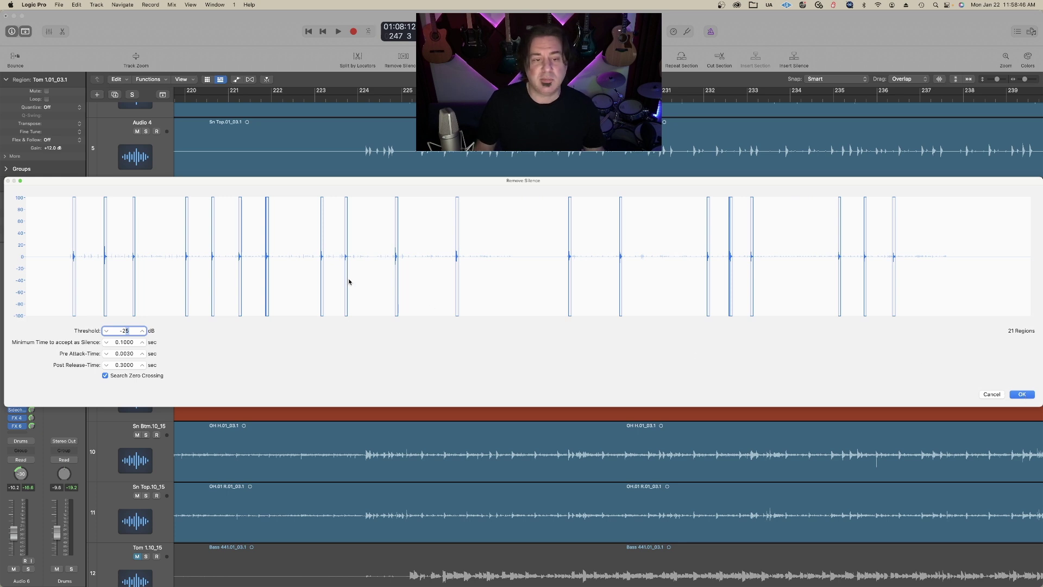
pyautogui.click(1021, 394)
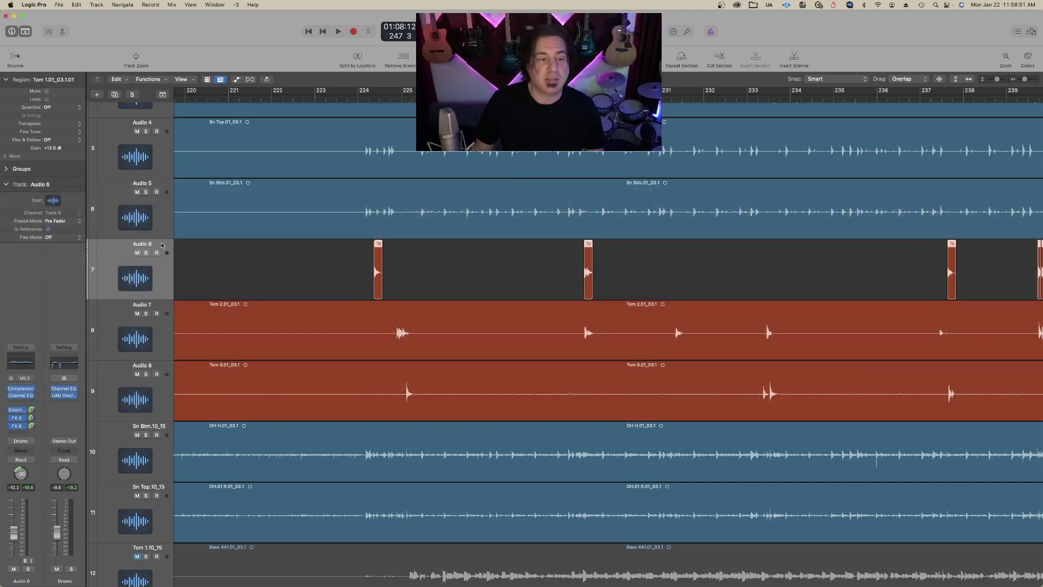
# Solo the tom track Audio 6 and audition its hits from bar 224 to 237
pyautogui.click(147, 253)
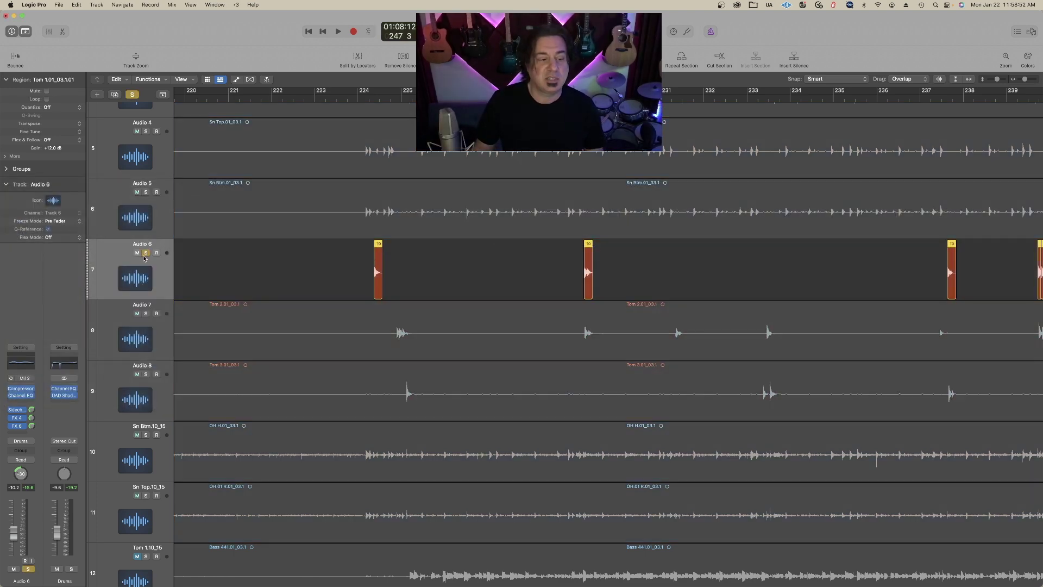
pyautogui.click(347, 97)
pyautogui.press('space')
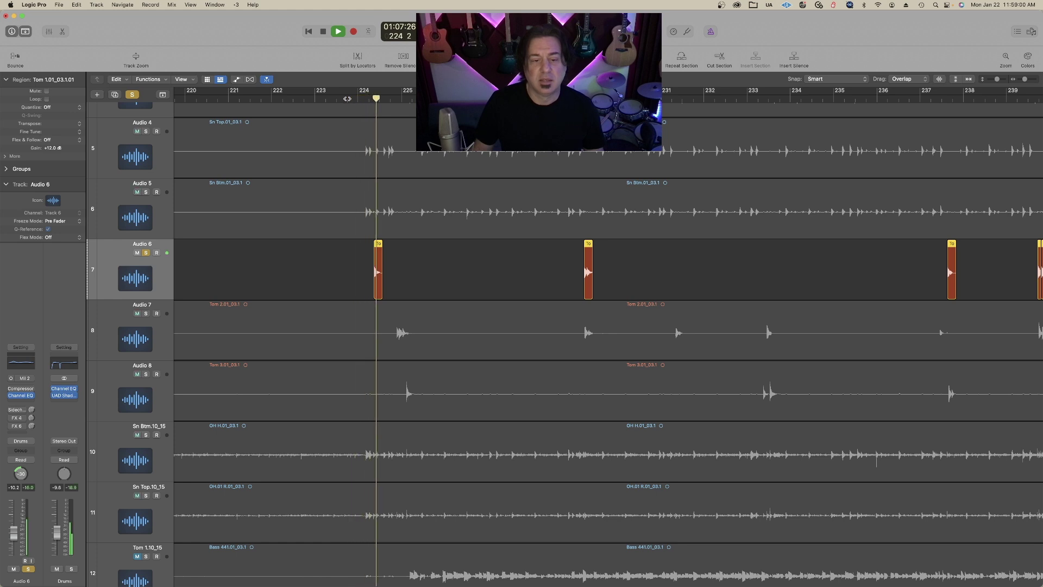
pyautogui.click(588, 98)
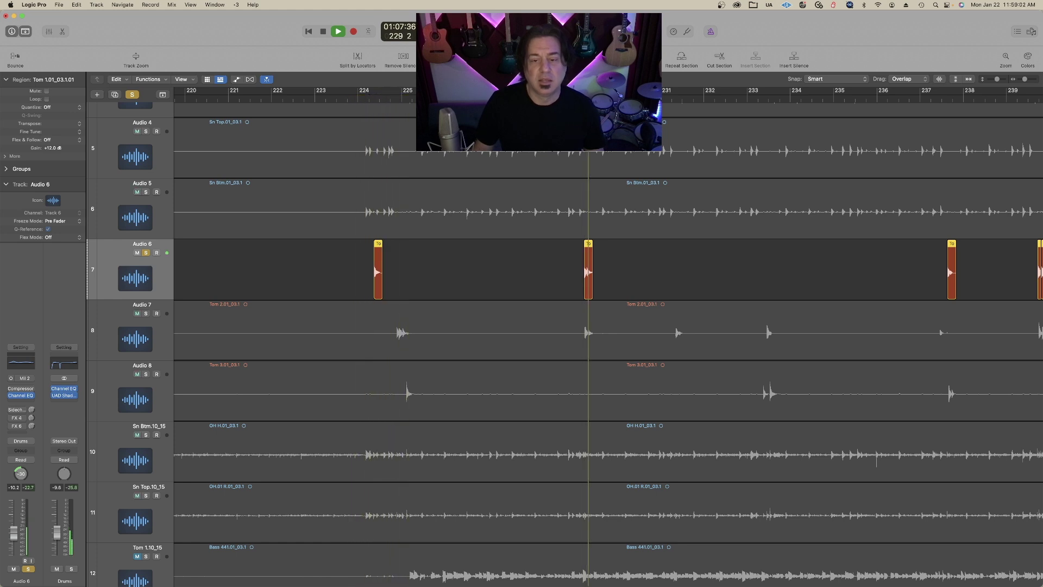
pyautogui.click(944, 98)
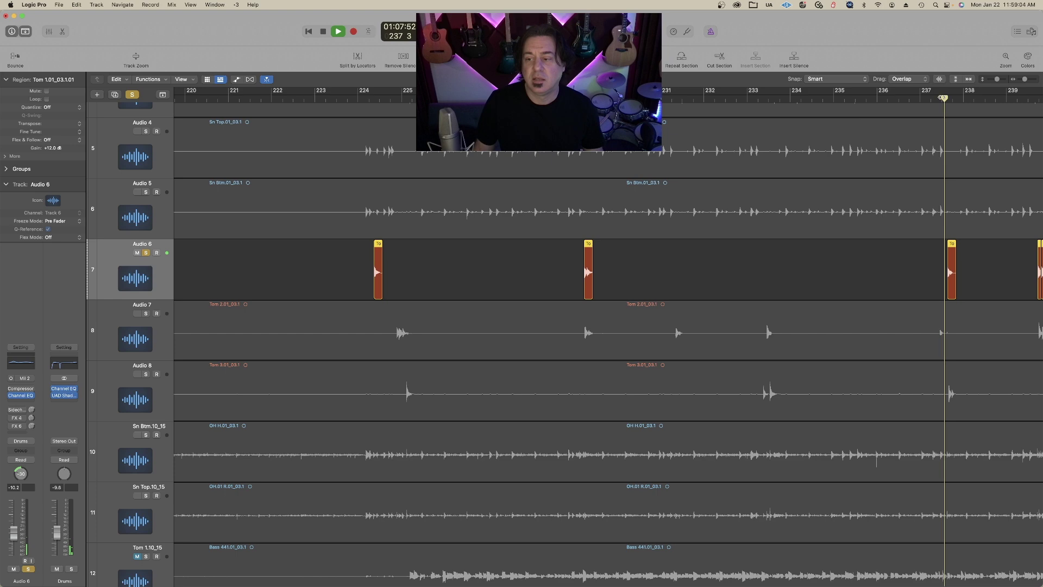
pyautogui.hscroll(10, 696, 268)
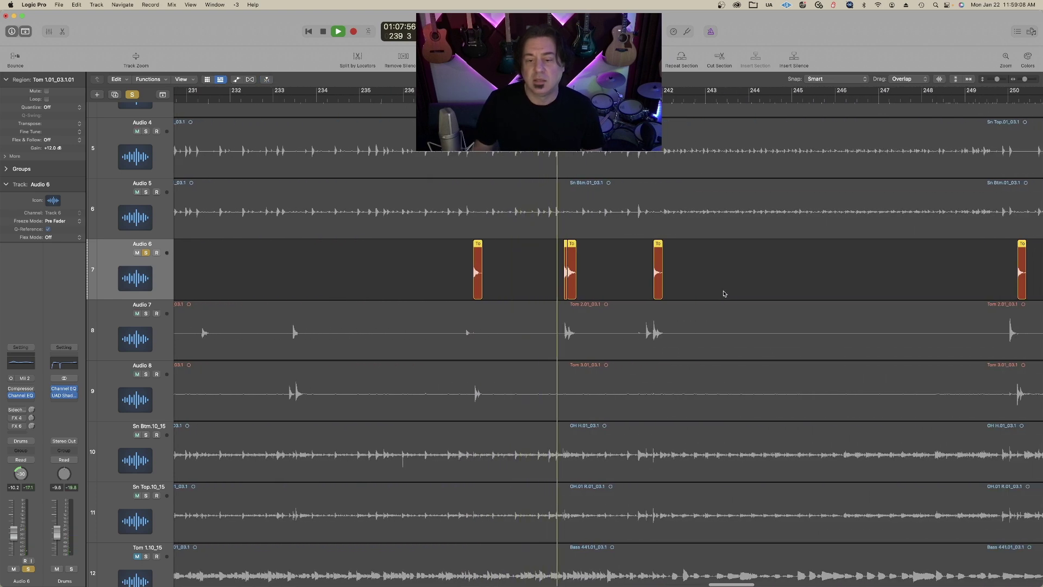
pyautogui.press('space')
# Delete the tiny stray Tom region near bar 240 and extend Tom 1.01_03.1.17 earlier
pyautogui.moveTo(1025, 80); pyautogui.dragTo(1029, 80)
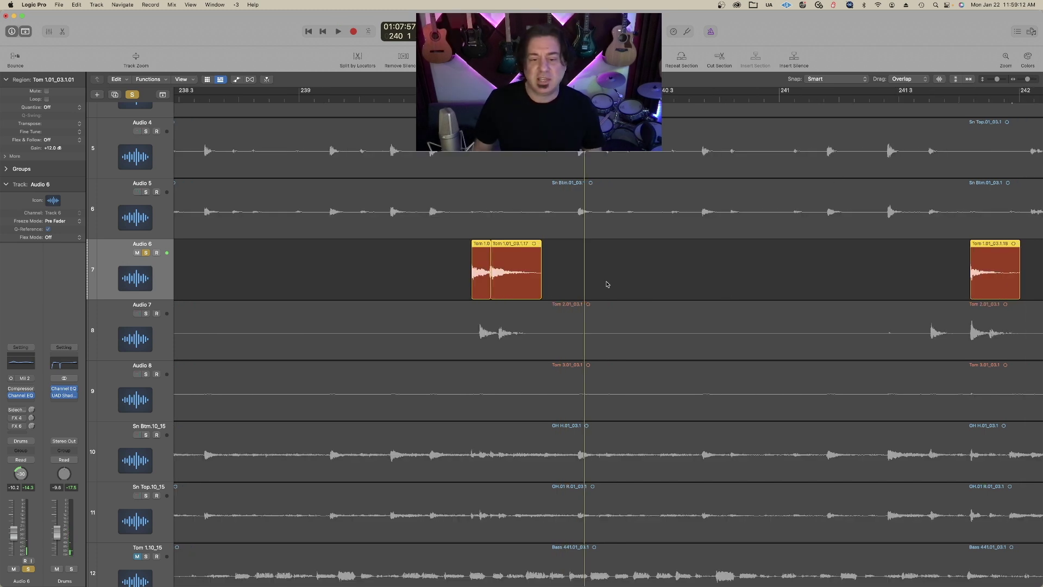
pyautogui.click(470, 280)
pyautogui.click(481, 283)
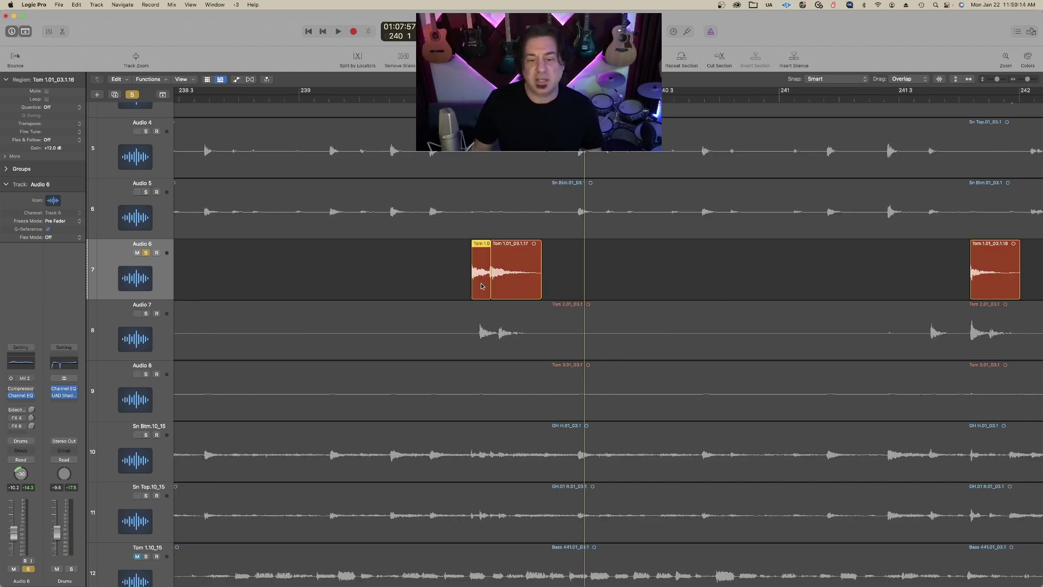
pyautogui.press('Delete')
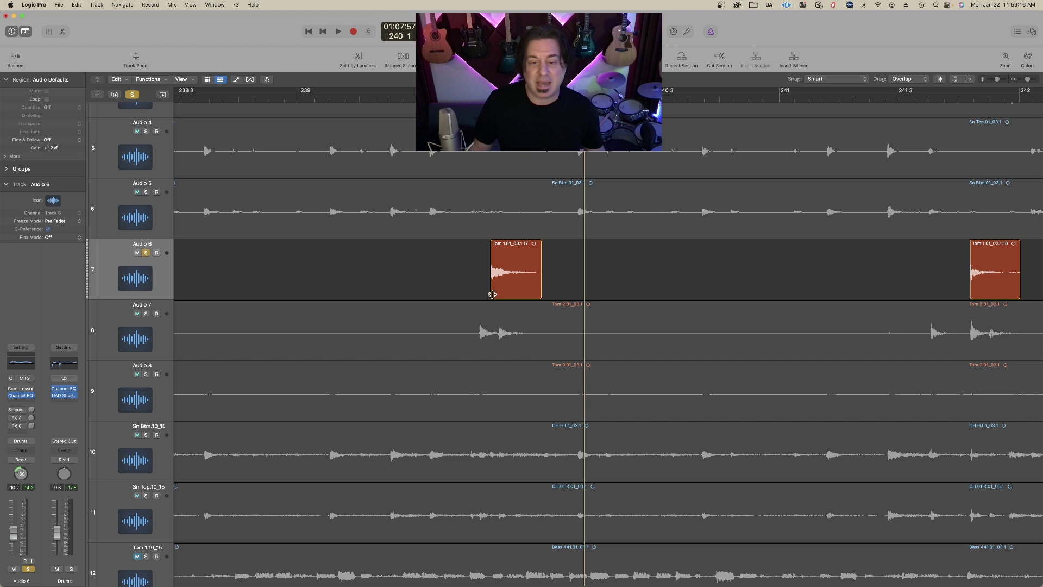
pyautogui.moveTo(492, 295); pyautogui.dragTo(469, 294)
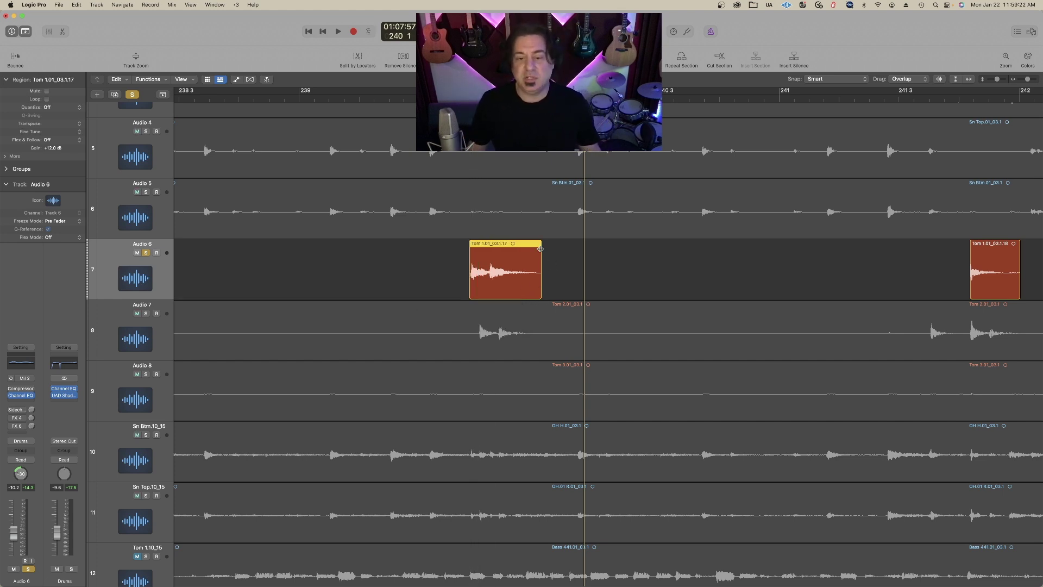
# Give Tom 1.01_03.1.17 a curved fade-out and trim its end shorter, auditioning the result
pyautogui.moveTo(541, 246); pyautogui.dragTo(509, 255)
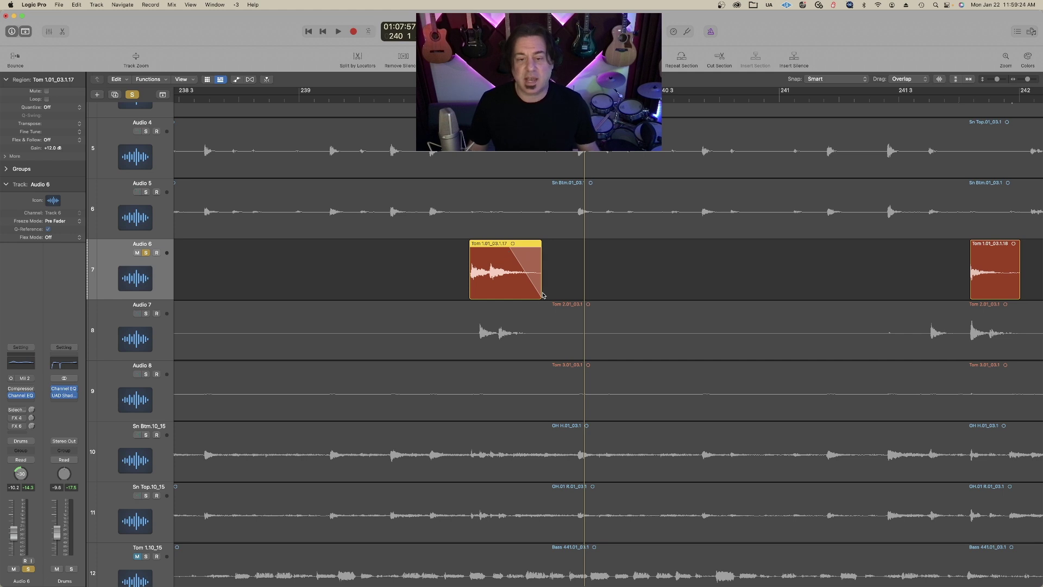
pyautogui.moveTo(539, 295); pyautogui.dragTo(532, 295)
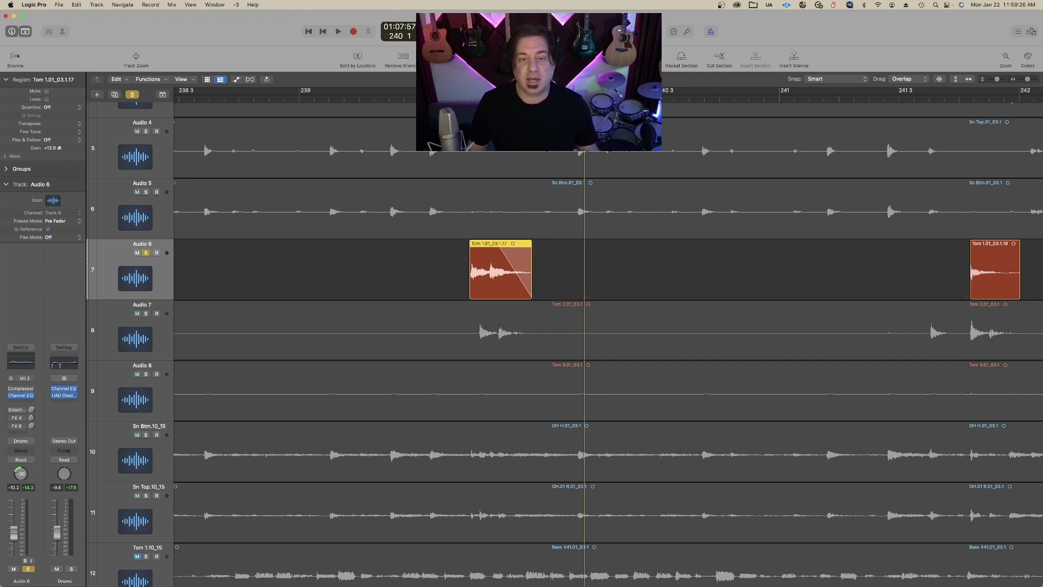
pyautogui.press('space')
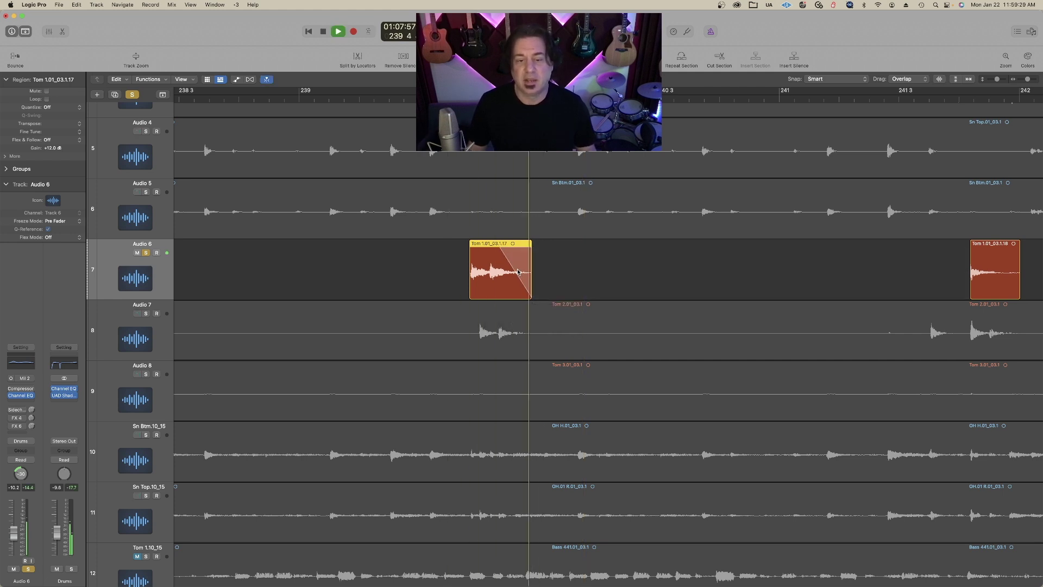
pyautogui.moveTo(503, 250); pyautogui.dragTo(512, 250)
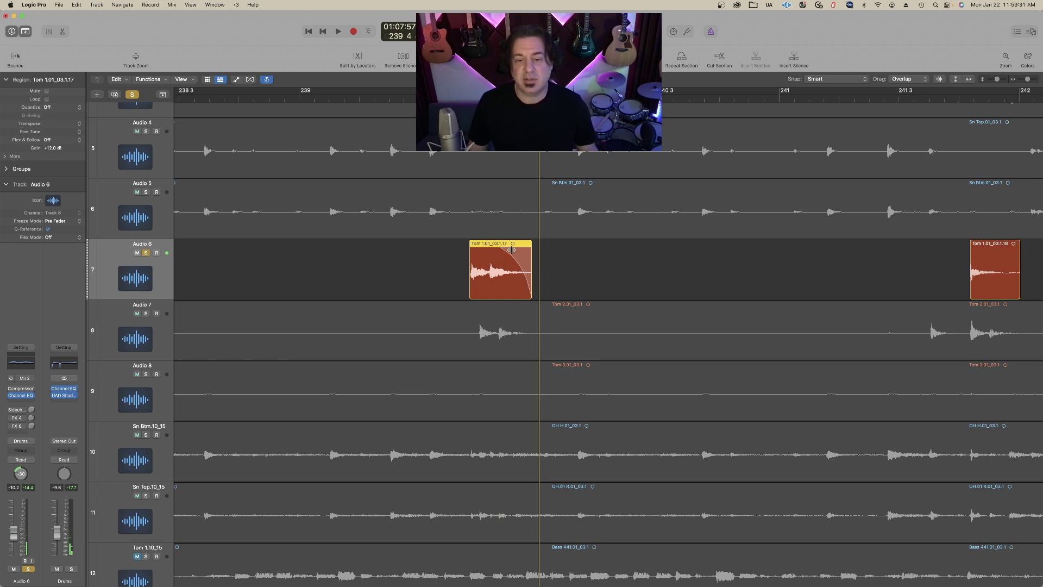
pyautogui.moveTo(531, 297); pyautogui.dragTo(517, 298)
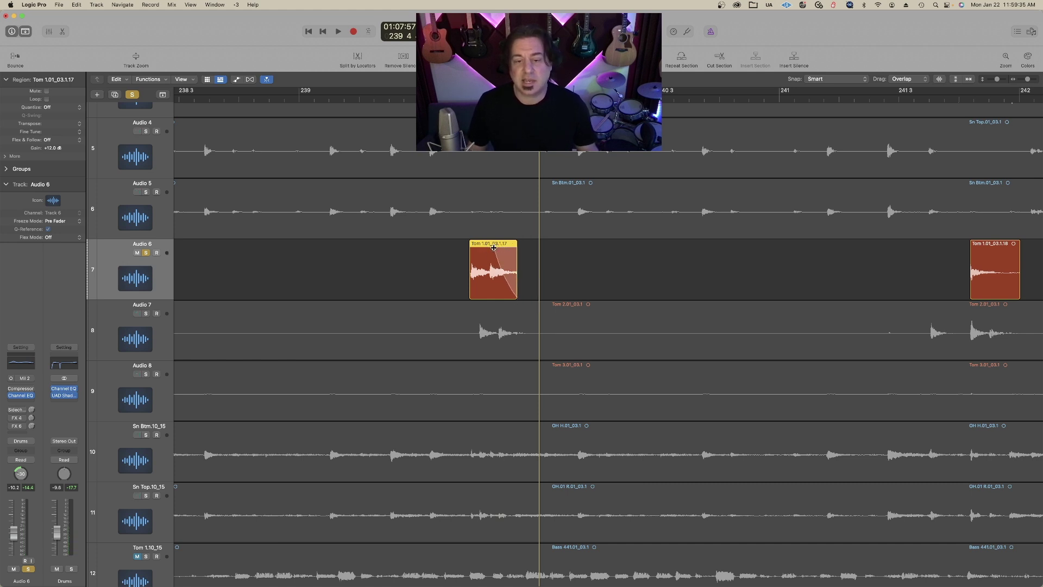
pyautogui.moveTo(493, 247); pyautogui.dragTo(498, 248)
pyautogui.press('space')
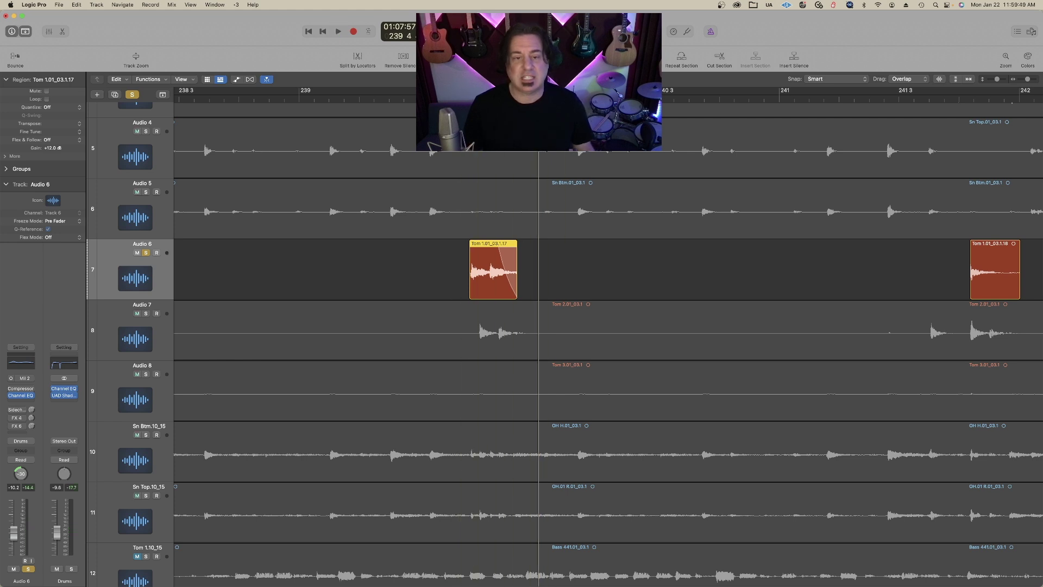
pyautogui.press('space')
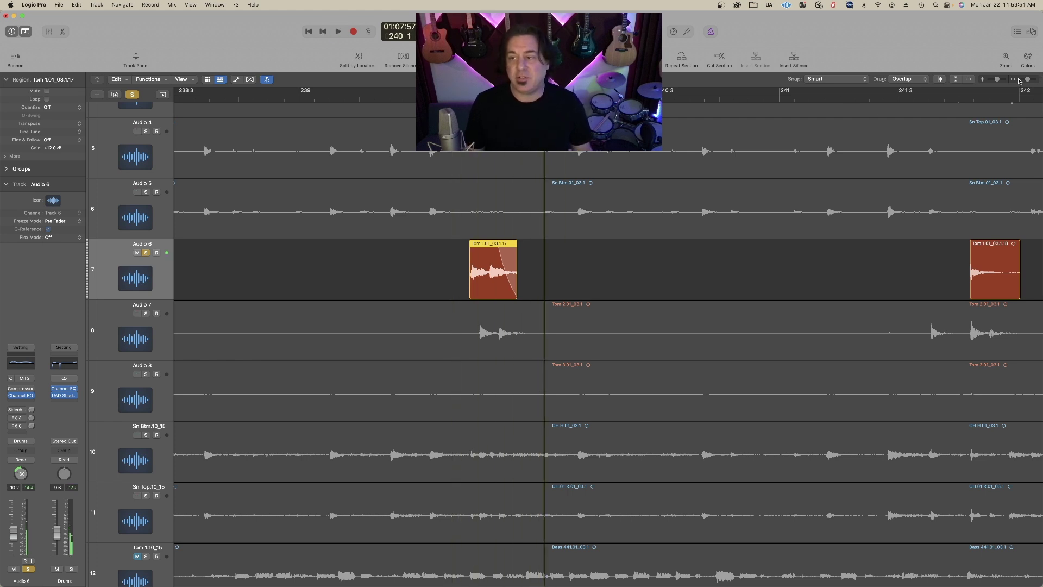
# Unsolo the tom track Audio 6 and solo the kick track Audio 2
pyautogui.click(1019, 81)
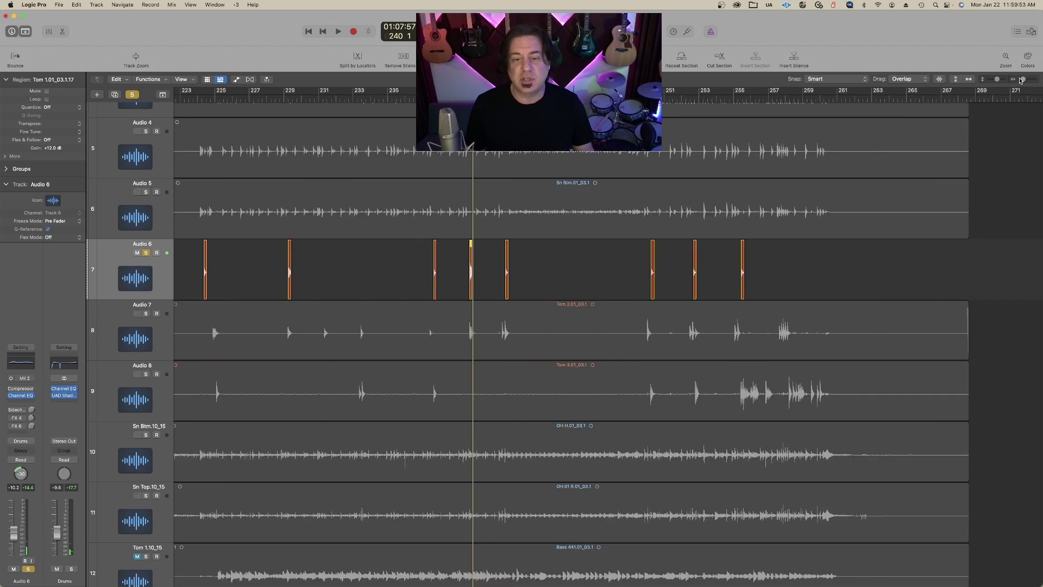
pyautogui.scroll(5, 252, 208)
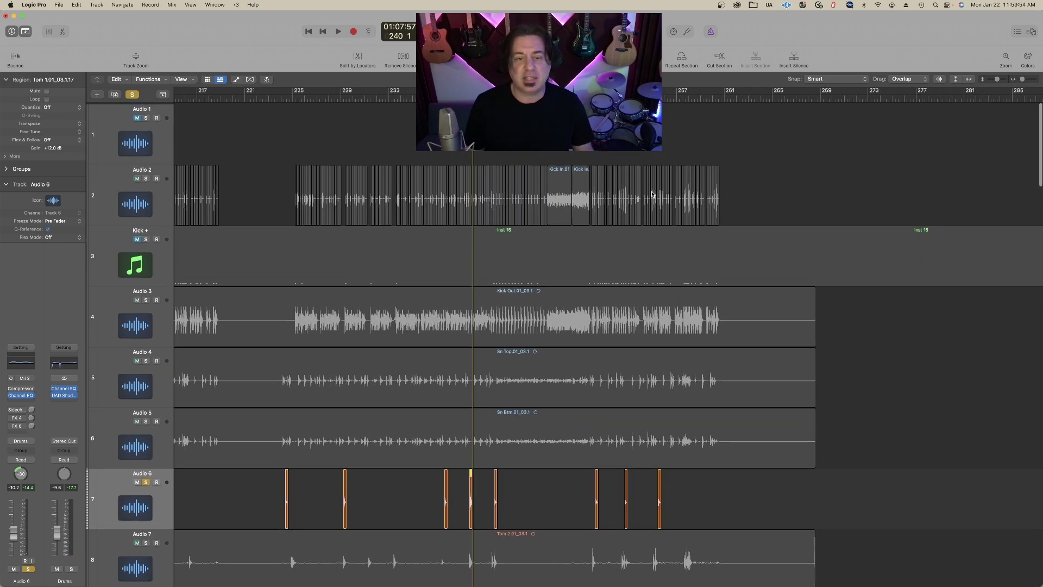
pyautogui.click(146, 480)
pyautogui.click(145, 177)
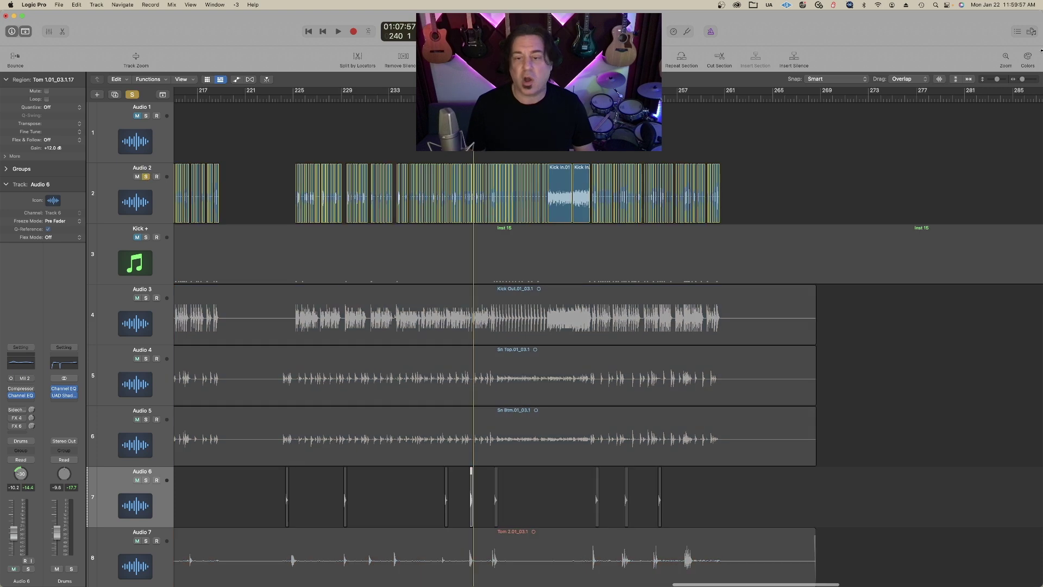
# Audition the split kick regions on Audio 2, then select 49 of them
pyautogui.click(1029, 81)
pyautogui.hscroll(-3, 757, 156)
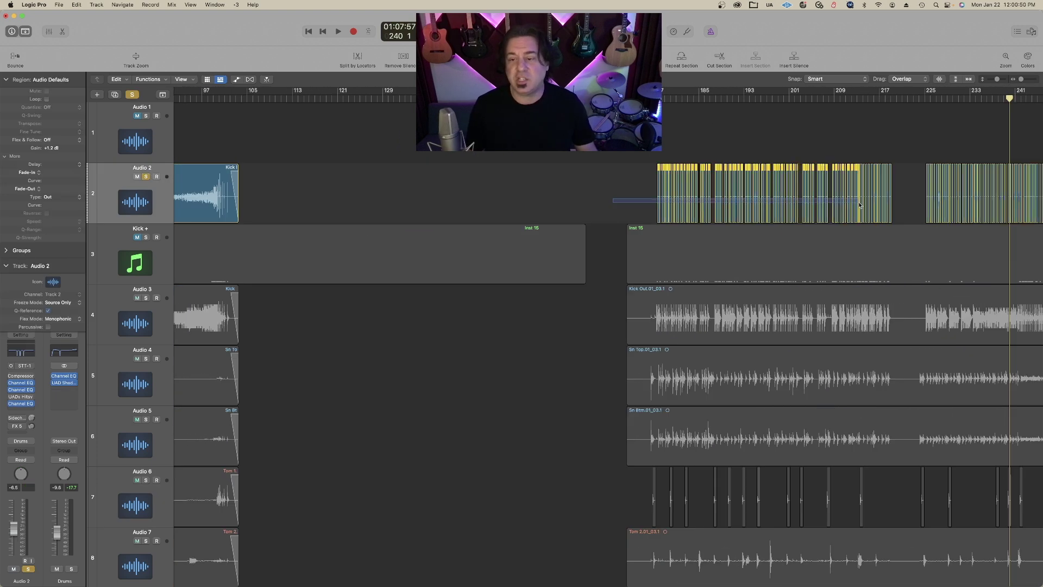
pyautogui.moveTo(860, 205); pyautogui.dragTo(895, 205)
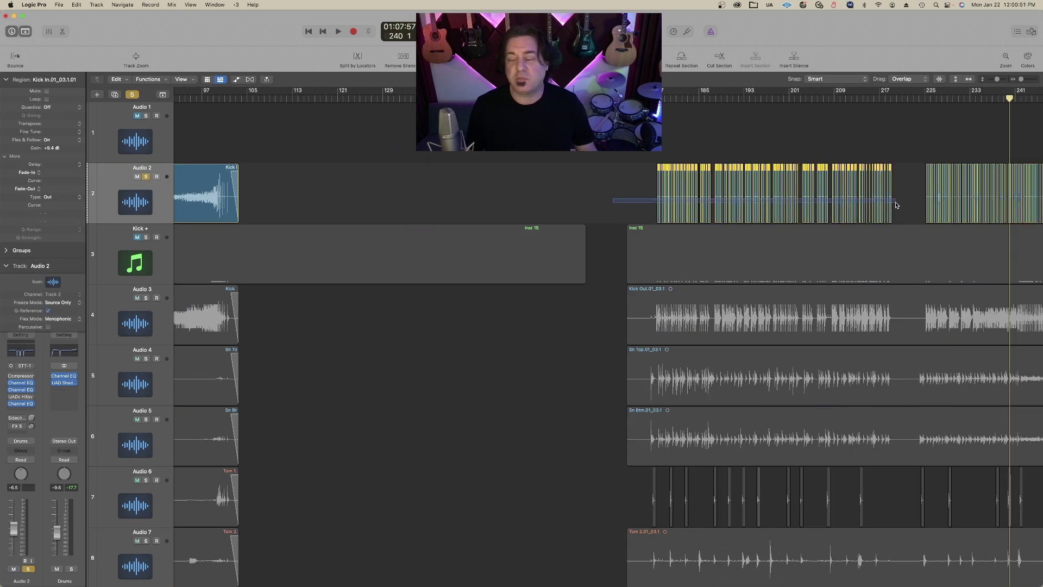
pyautogui.press('super+Right')
pyautogui.press('super+Right')
pyautogui.press('super+Right')
pyautogui.press('super+Right')
pyautogui.hotkey('shift', 'space')
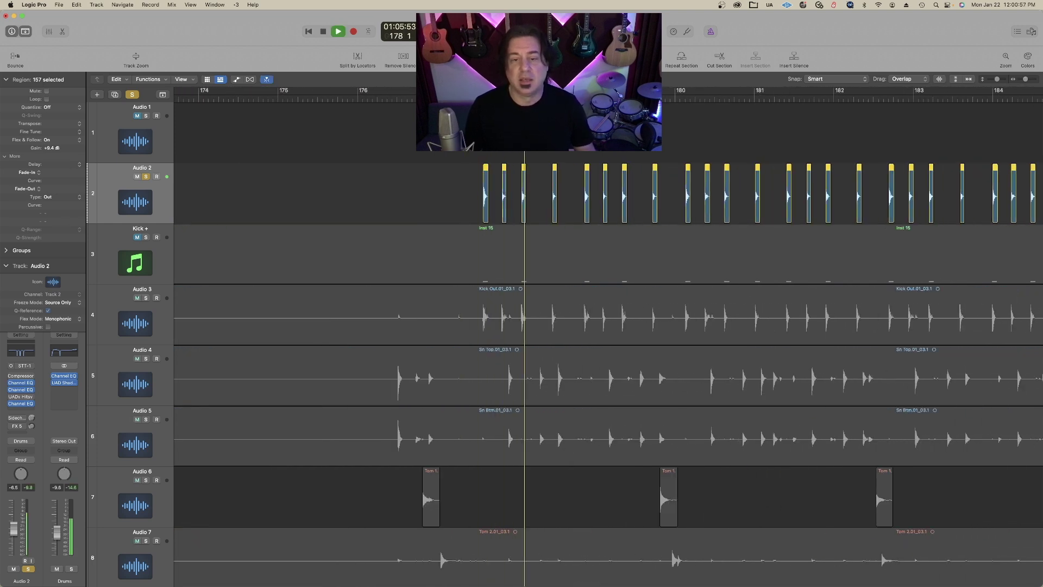
pyautogui.press('space')
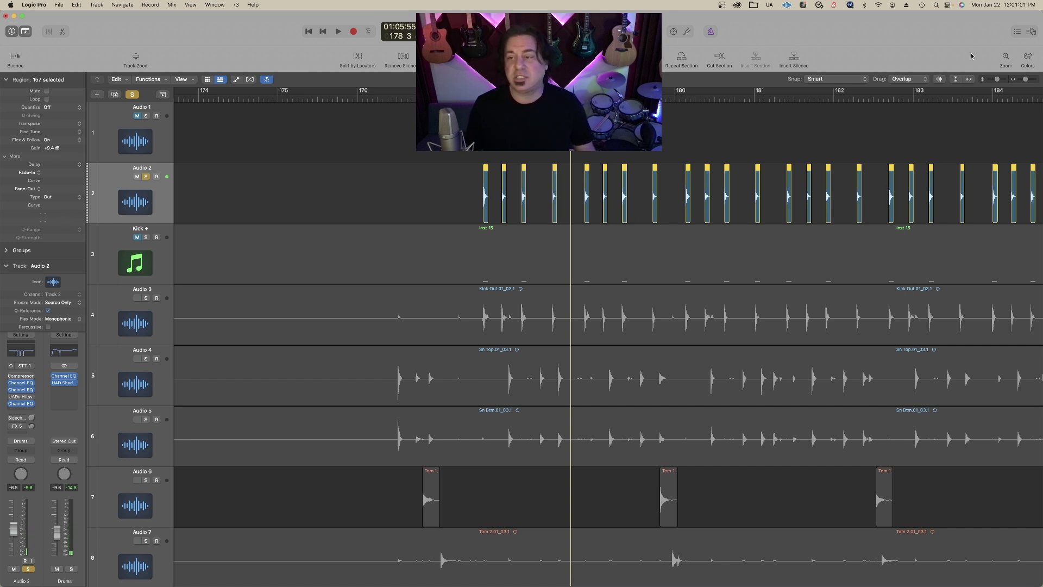
pyautogui.press('super+Left')
pyautogui.press('super+Left')
pyautogui.moveTo(455, 181); pyautogui.dragTo(1031, 214)
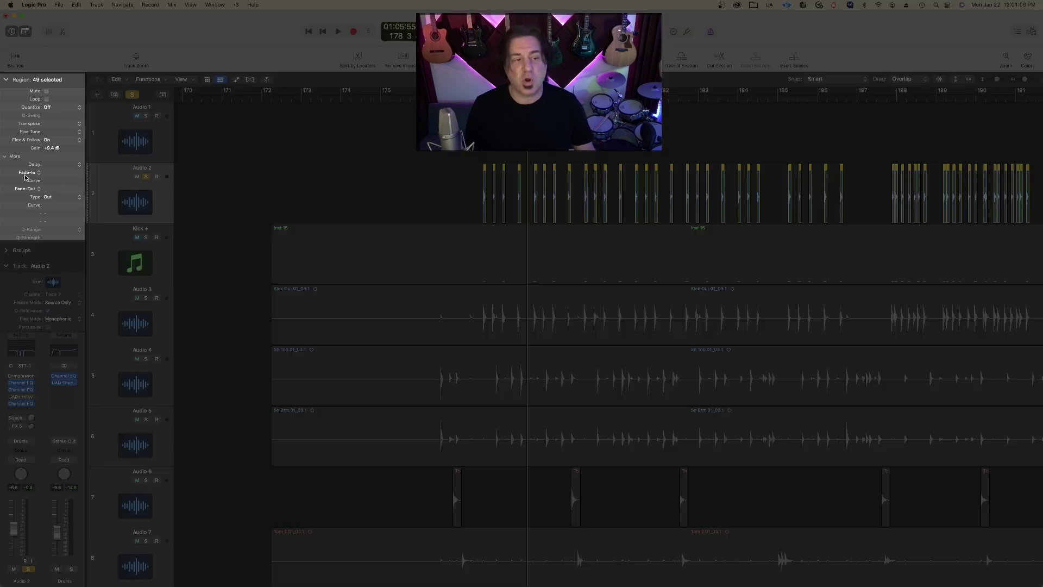
# Set the selected kick regions' Fade-Out to 200 in the Region inspector and audition
pyautogui.doubleClick(57, 189)
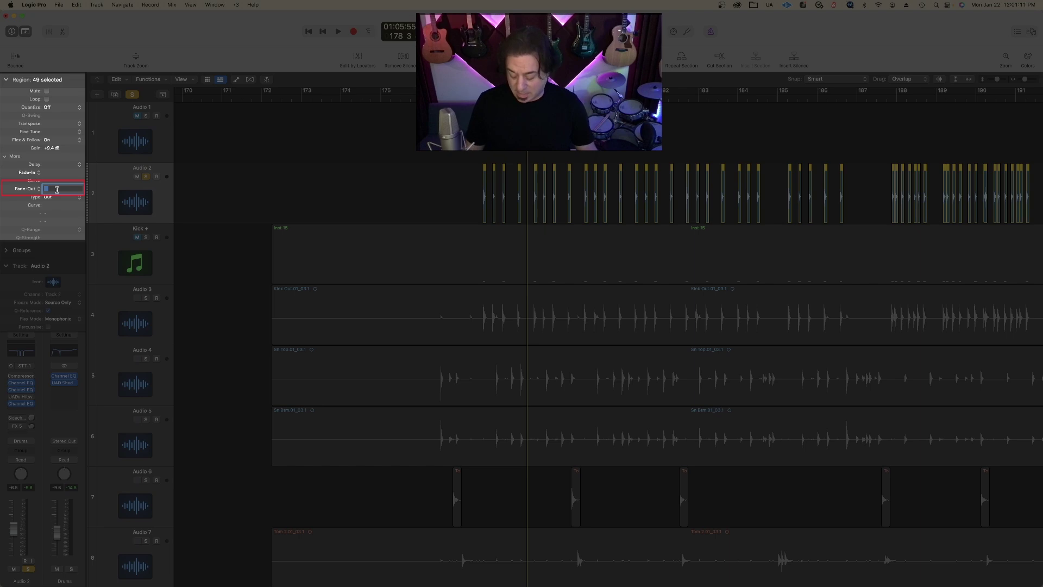
pyautogui.write('200')
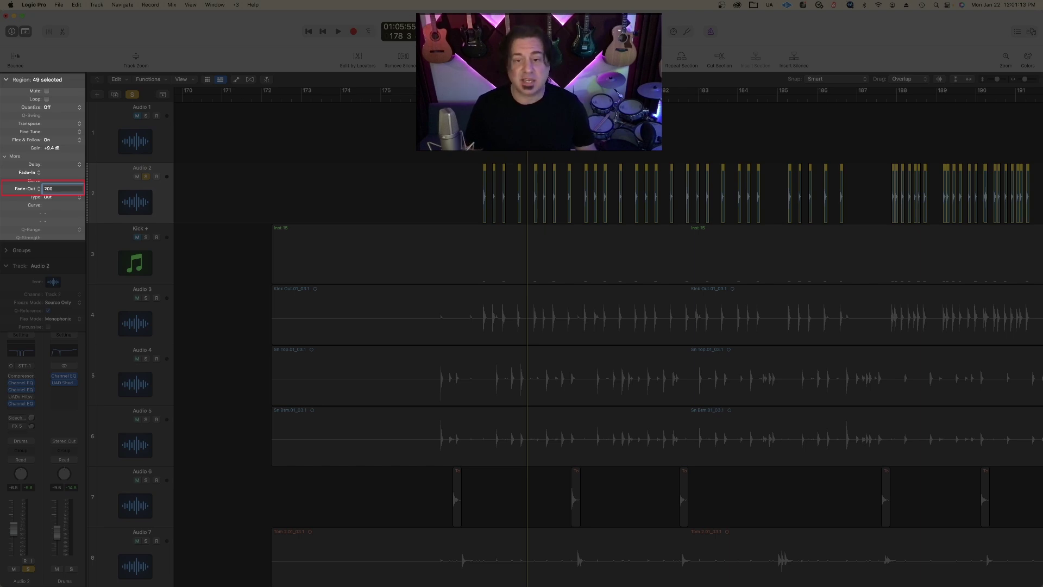
pyautogui.press('Return')
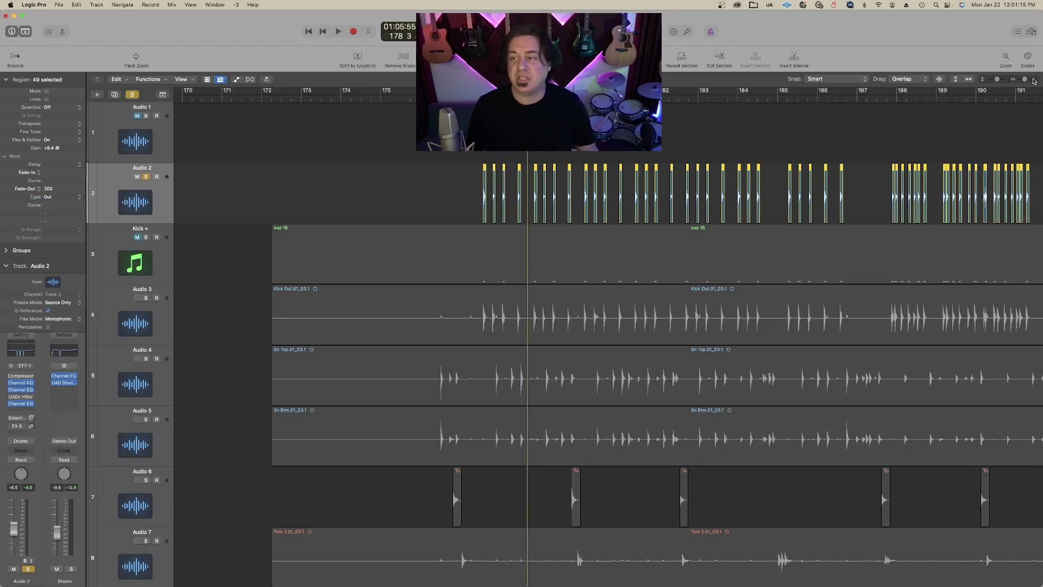
pyautogui.click(1034, 81)
pyautogui.press('space')
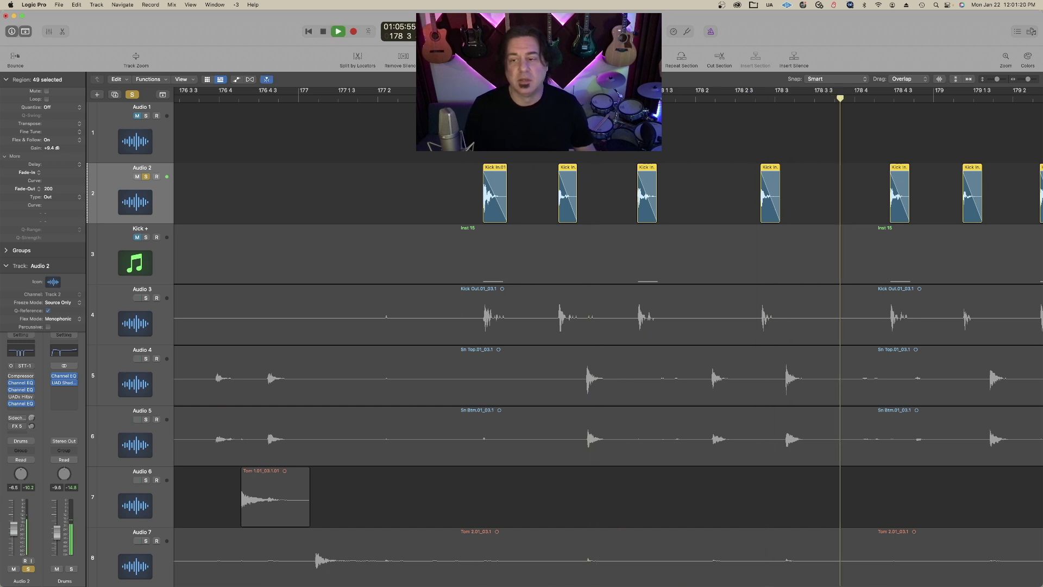
pyautogui.press('space')
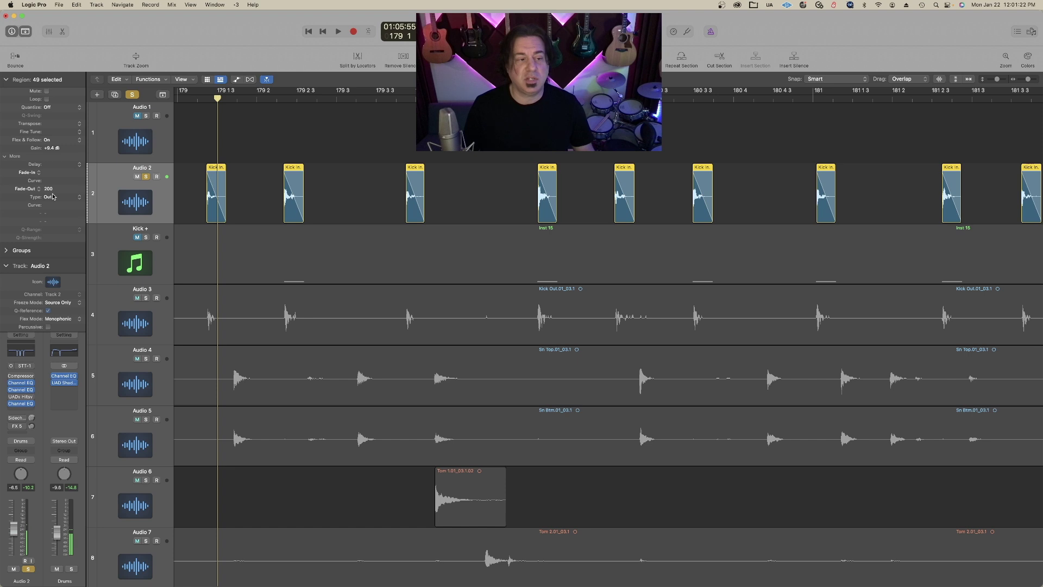
# Lower the kick Fade-Out to 100, then 50, auditioning each
pyautogui.moveTo(53, 193); pyautogui.dragTo(53, 217)
pyautogui.press('space')
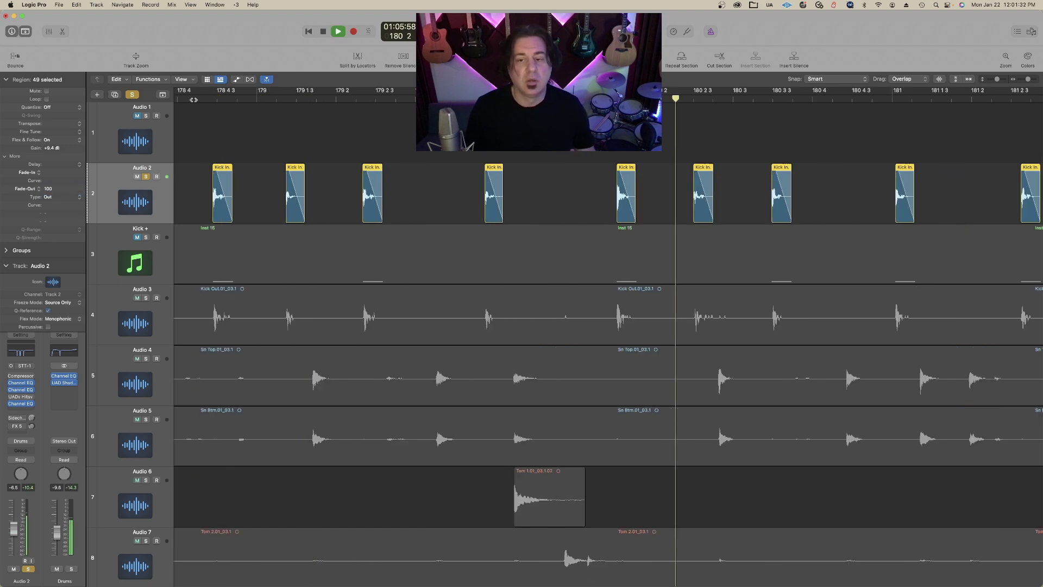
pyautogui.press('space')
pyautogui.doubleClick(50, 188)
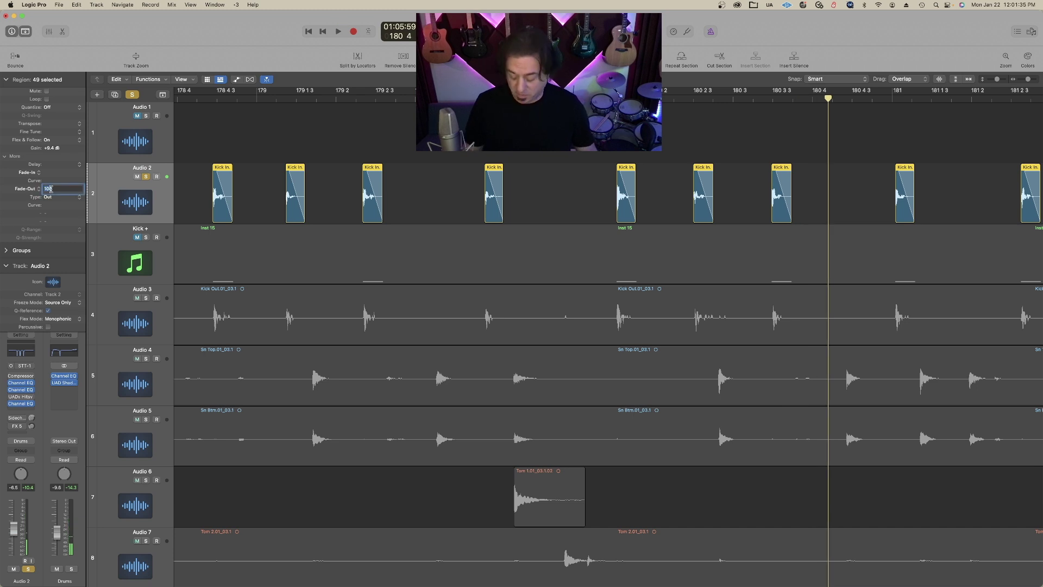
pyautogui.press('Return')
pyautogui.press('space')
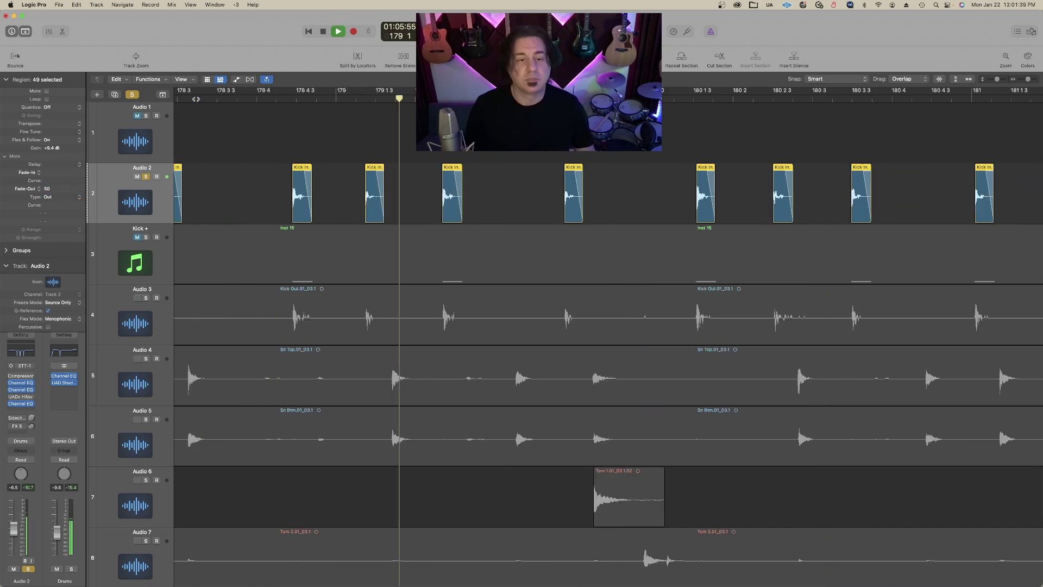
pyautogui.press('space')
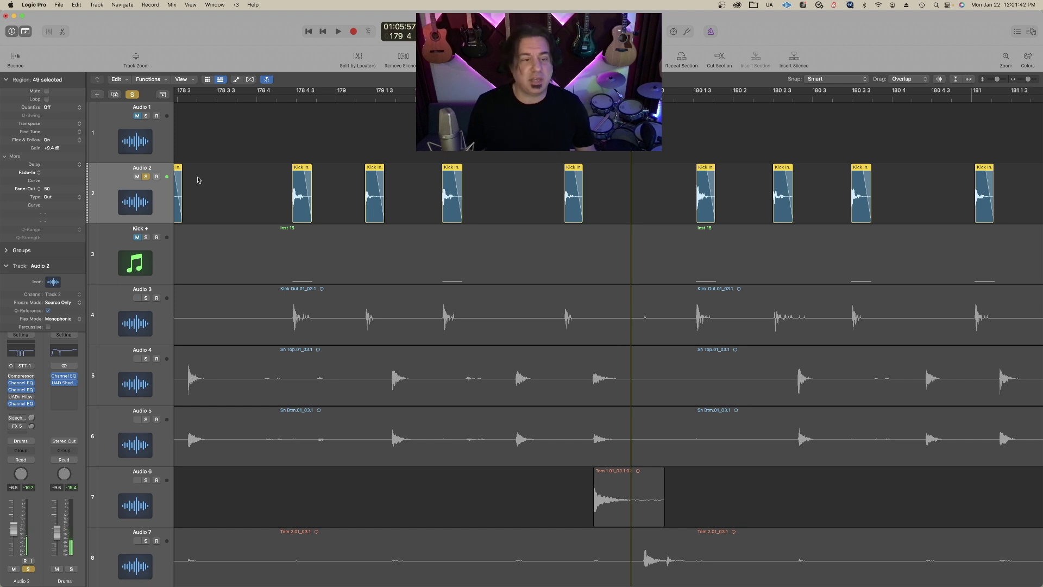
# Set the kick Fade-Out to 75 and audition from around bar 177
pyautogui.doubleClick(53, 190)
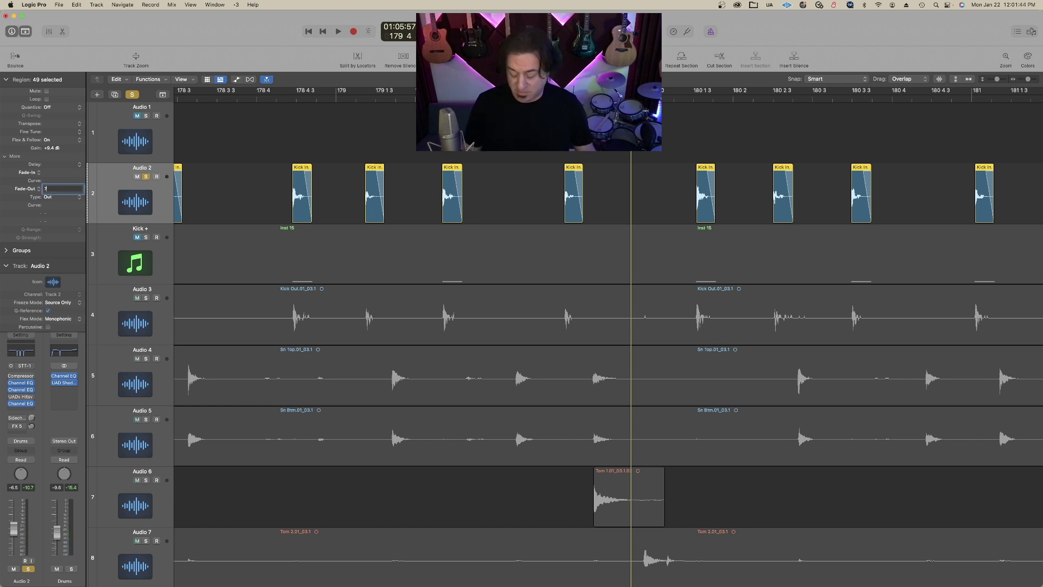
pyautogui.press('Return')
pyautogui.moveTo(1028, 79); pyautogui.dragTo(1023, 79)
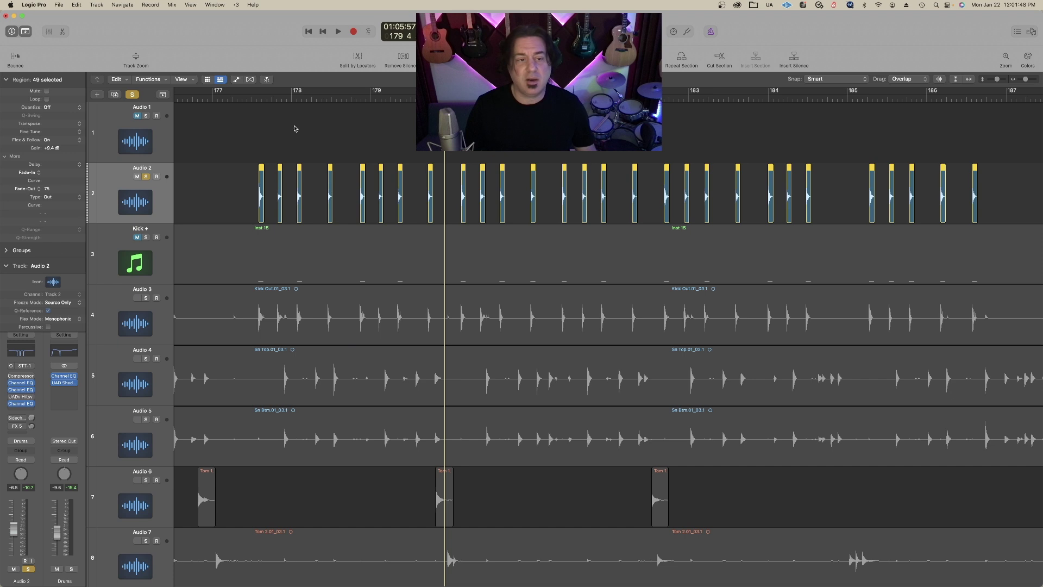
pyautogui.doubleClick(241, 98)
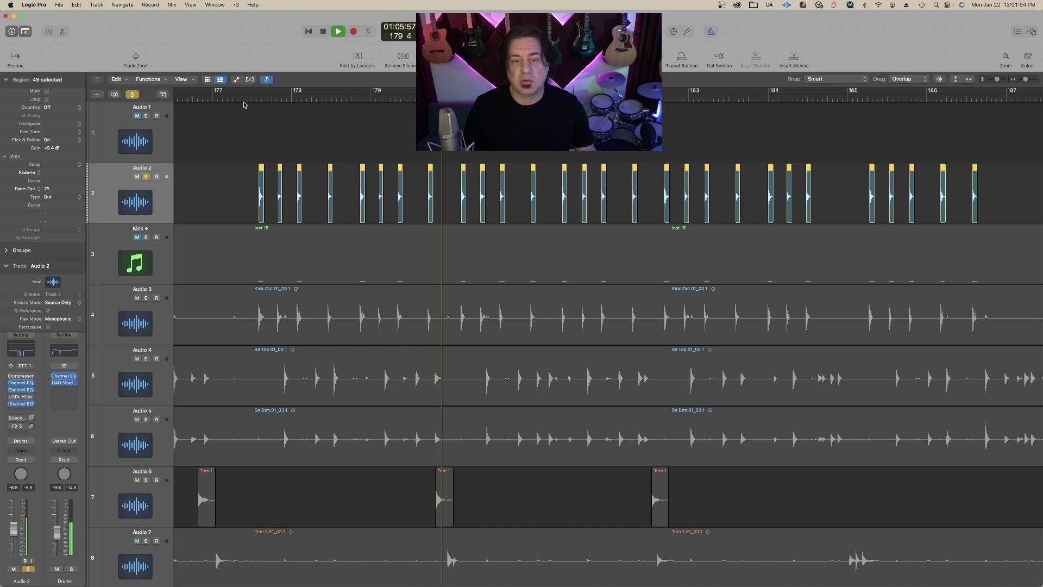
pyautogui.press('space')
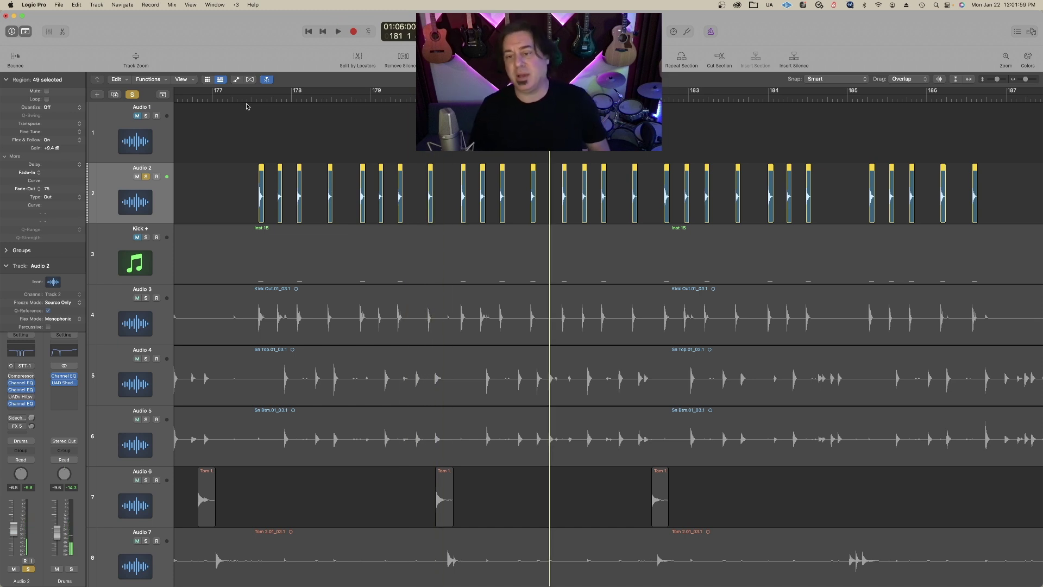
pyautogui.hscroll(2, 246, 106)
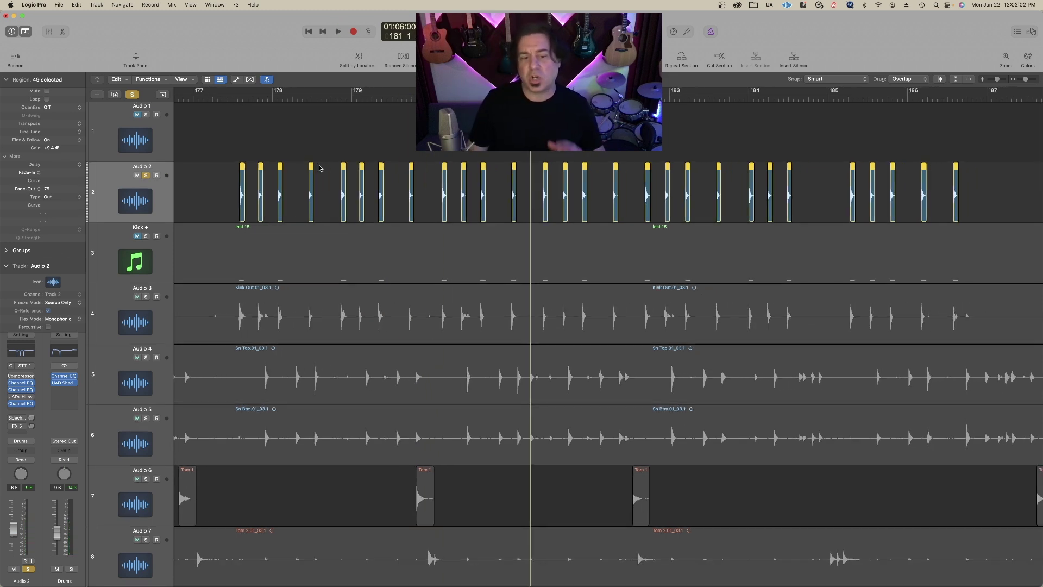
# Select the Bass DI region on track 13 and open Remove Silence with Ctrl+X
pyautogui.scroll(-5, 320, 169)
pyautogui.scroll(3, 641, 361)
pyautogui.hscroll(-2, 641, 360)
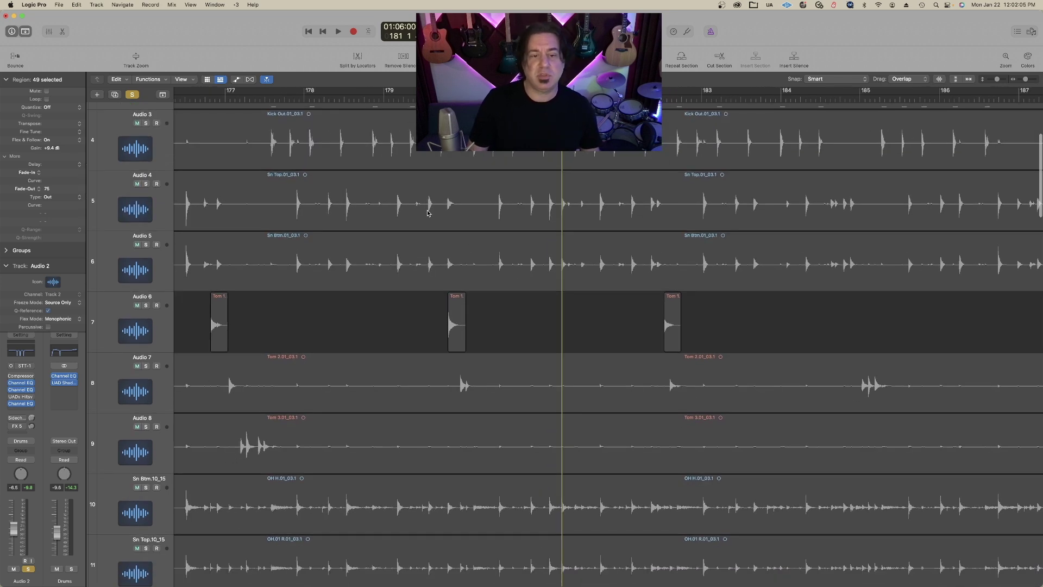
pyautogui.scroll(-6, 538, 282)
pyautogui.hscroll(-3, 539, 282)
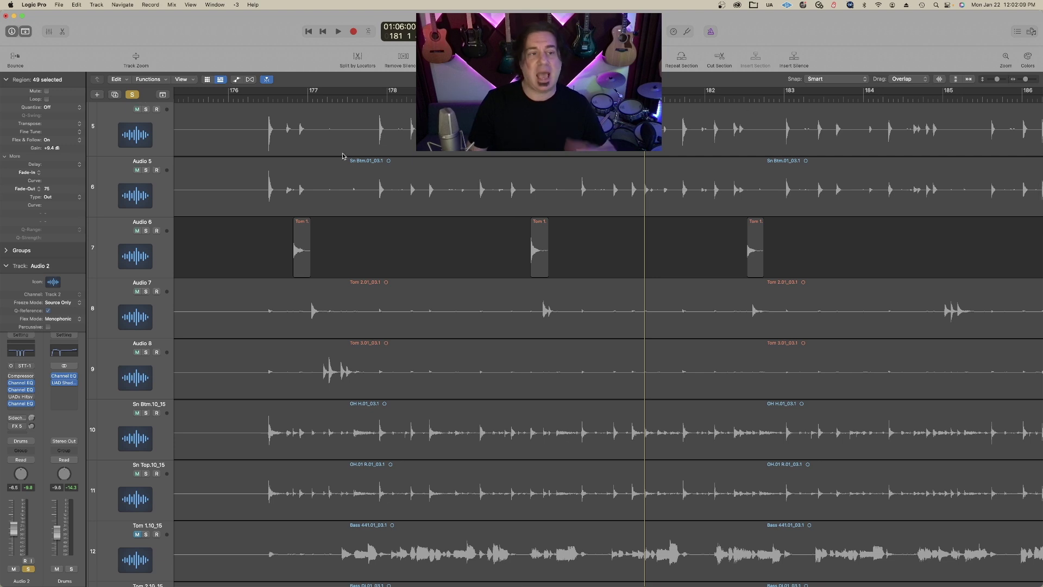
pyautogui.click(745, 321)
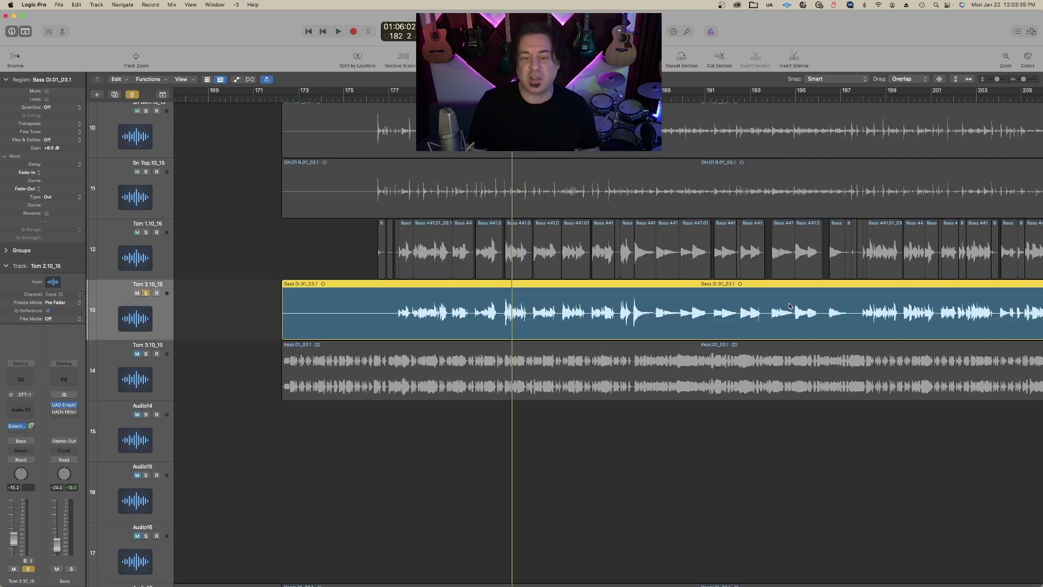
pyautogui.hscroll(1, 789, 302)
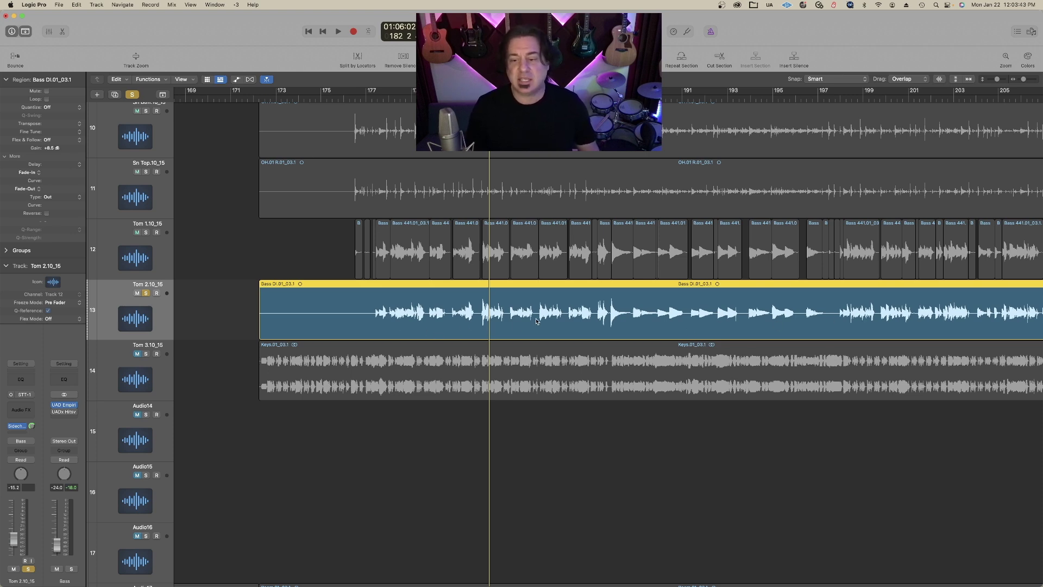
pyautogui.hotkey('ctrl', 'x')
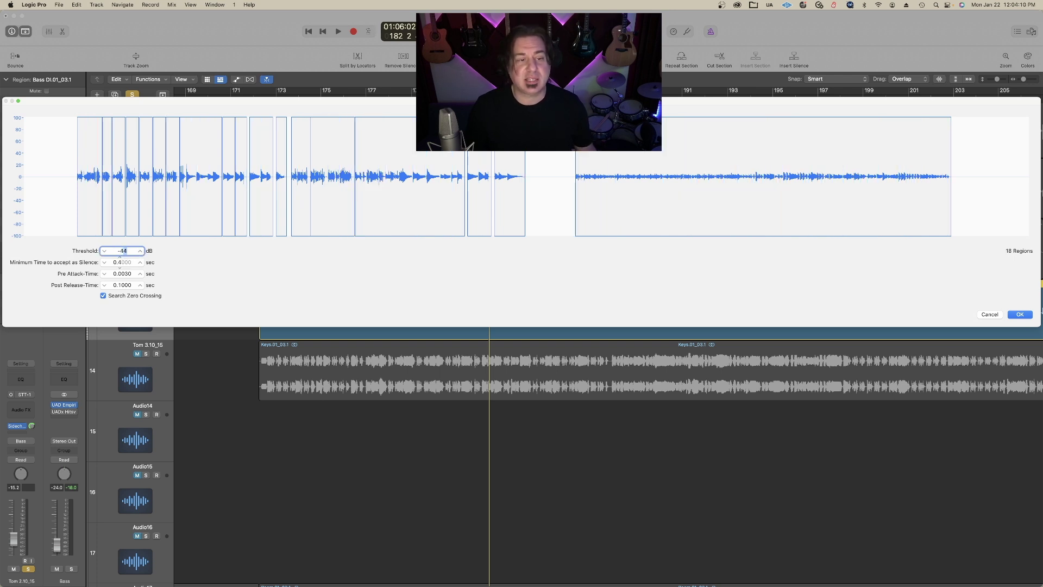
# Strip silence from Bass DI with Threshold -44 dB, Minimum Time 0.3 s, Post Release-Time 0.0 s
pyautogui.scroll(-1, 119, 261)
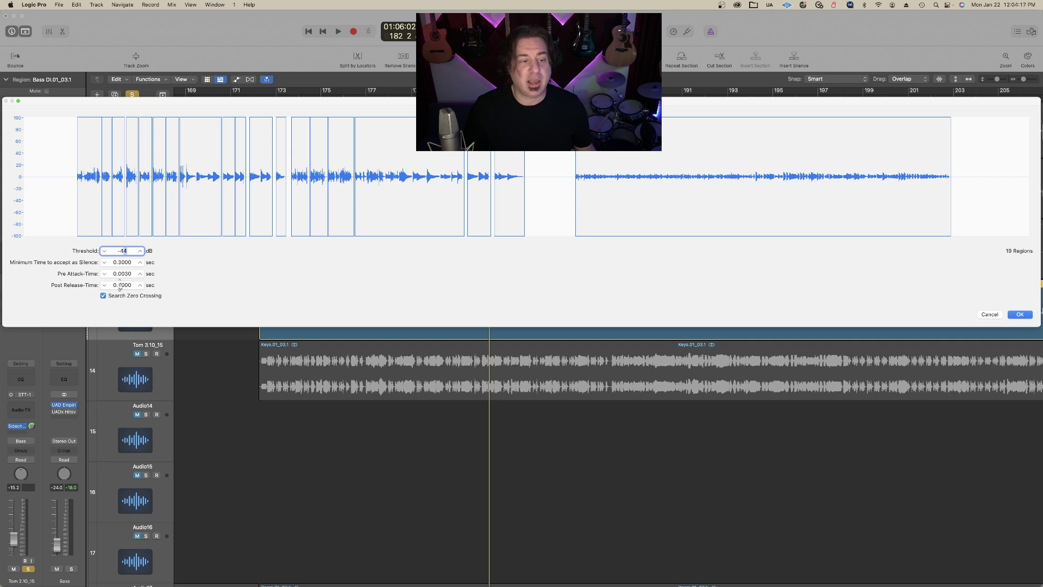
pyautogui.scroll(2, 120, 285)
pyautogui.scroll(-3, 120, 285)
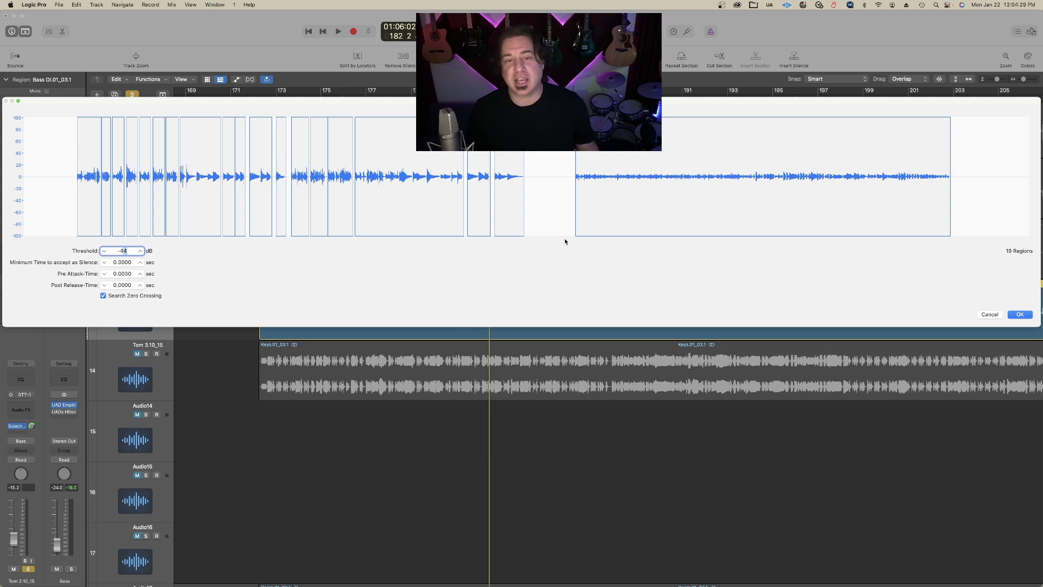
pyautogui.press('Return')
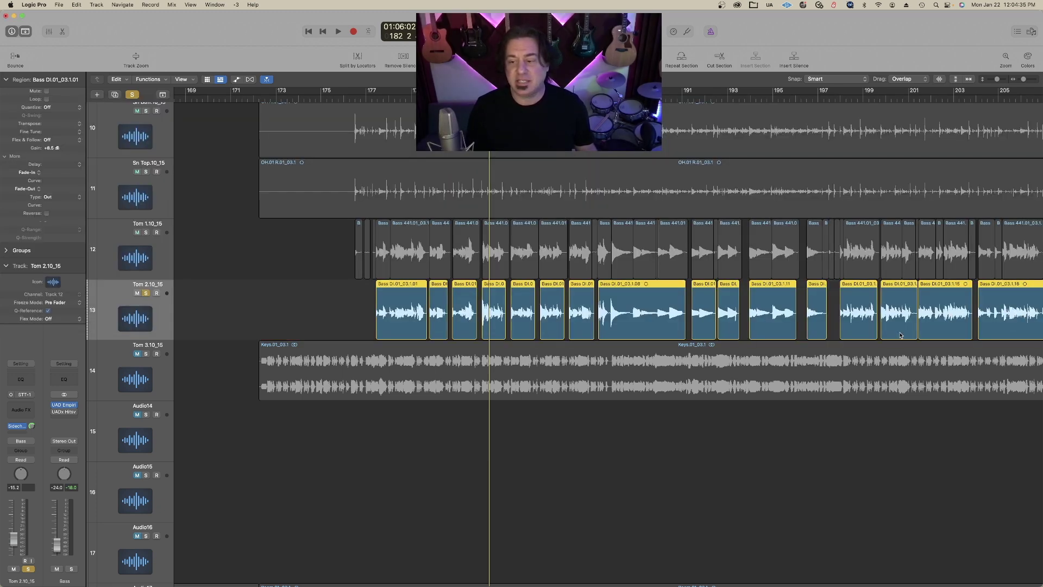
# Play the split bass regions from around bar 177.5
pyautogui.hscroll(3, 899, 335)
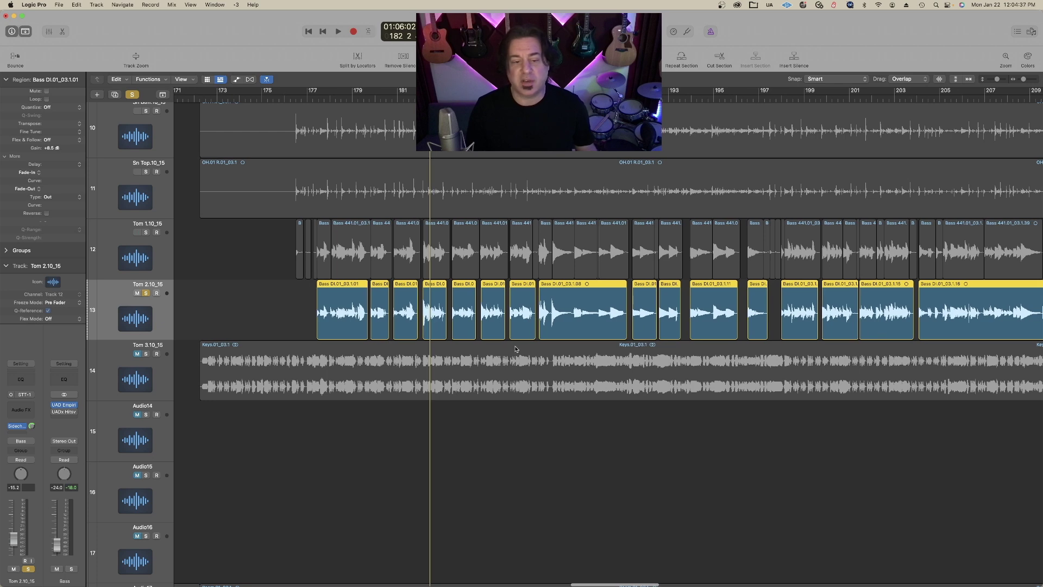
pyautogui.click(315, 98)
pyautogui.press('space')
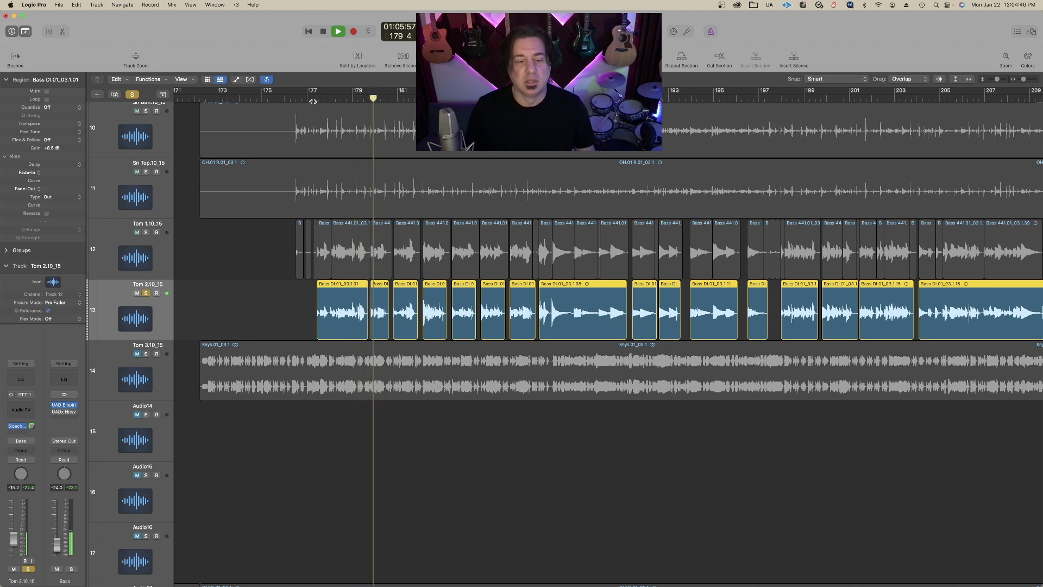
pyautogui.press('space')
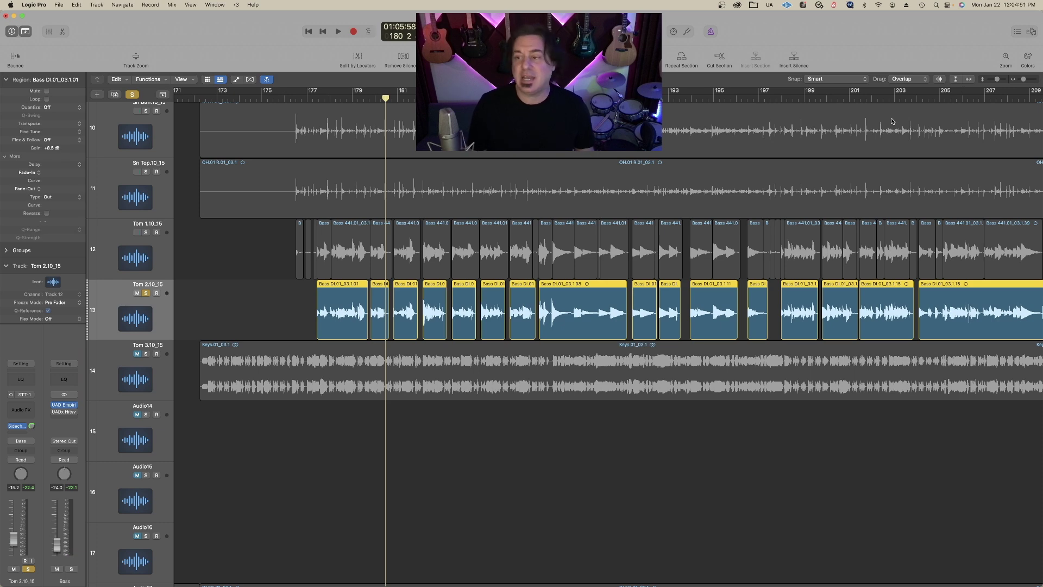
# Trim the end of Bass DI.01_03.1.01 slightly earlier
pyautogui.press('super+Right')
pyautogui.press('super+Right')
pyautogui.press('super+Right')
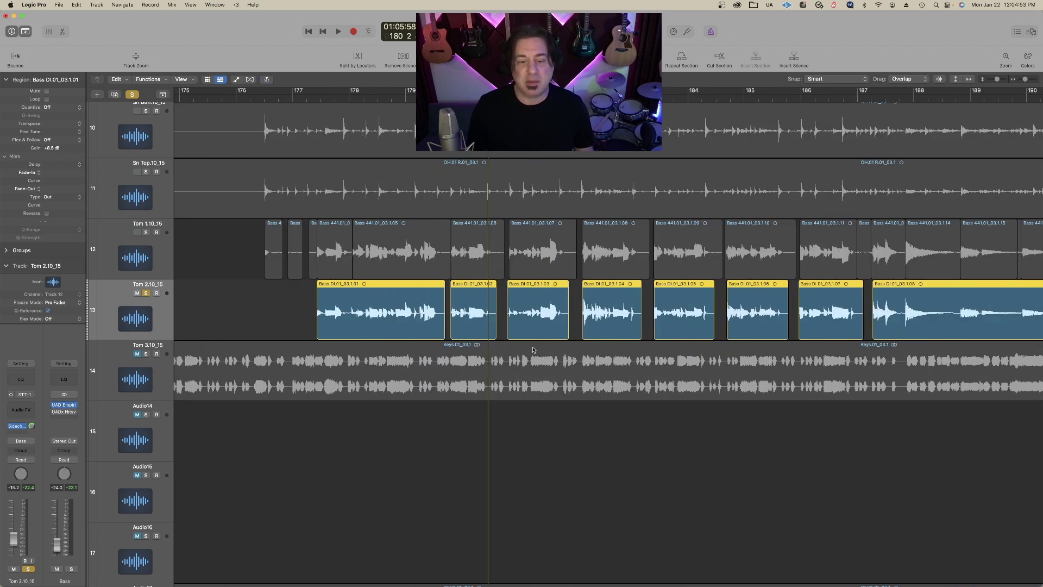
pyautogui.click(469, 340)
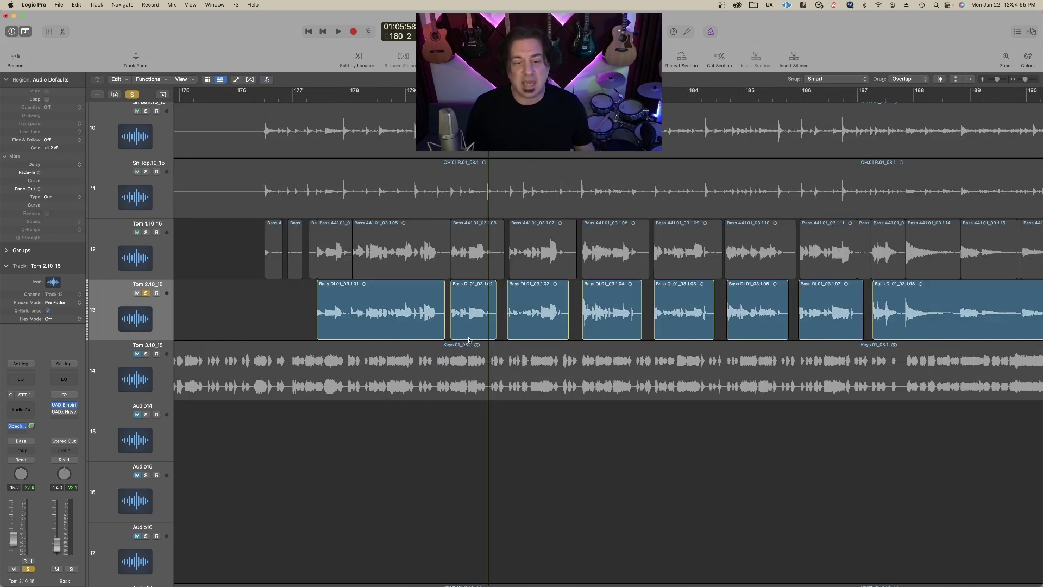
pyautogui.click(438, 332)
pyautogui.moveTo(443, 336); pyautogui.dragTo(440, 336)
pyautogui.rightClick(494, 338)
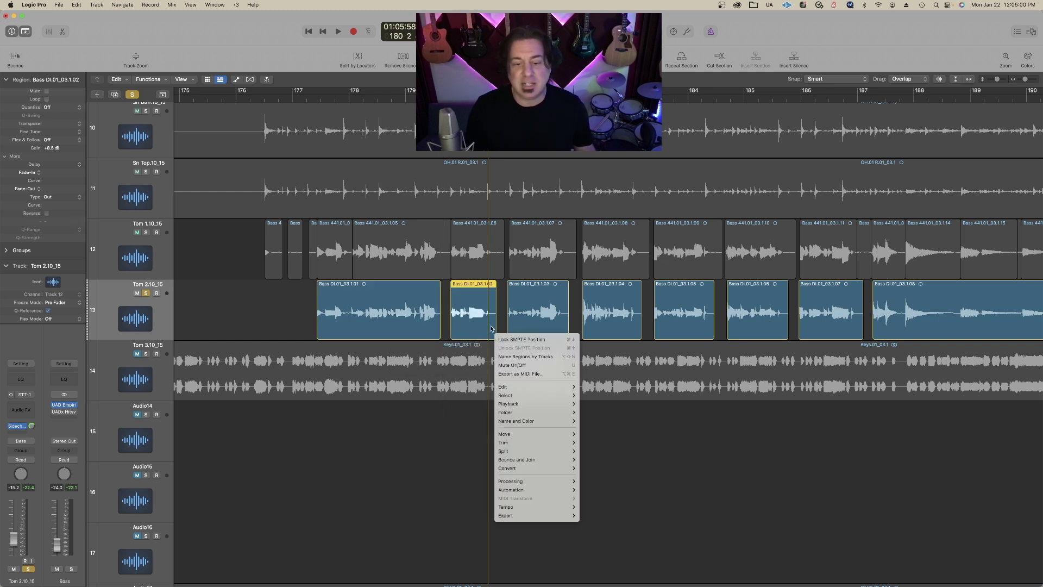
pyautogui.click(492, 328)
pyautogui.moveTo(1026, 79); pyautogui.dragTo(1019, 79)
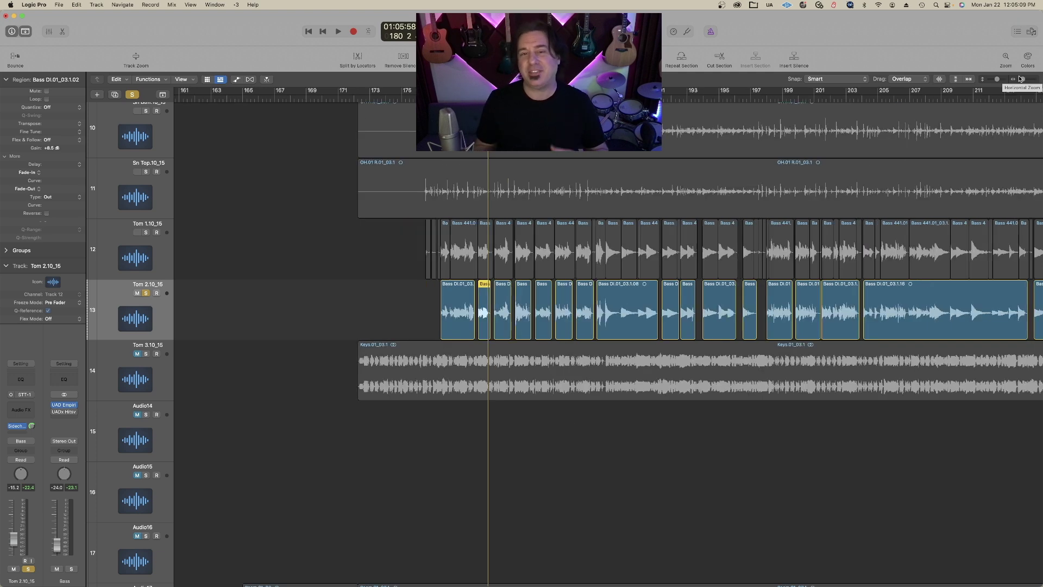